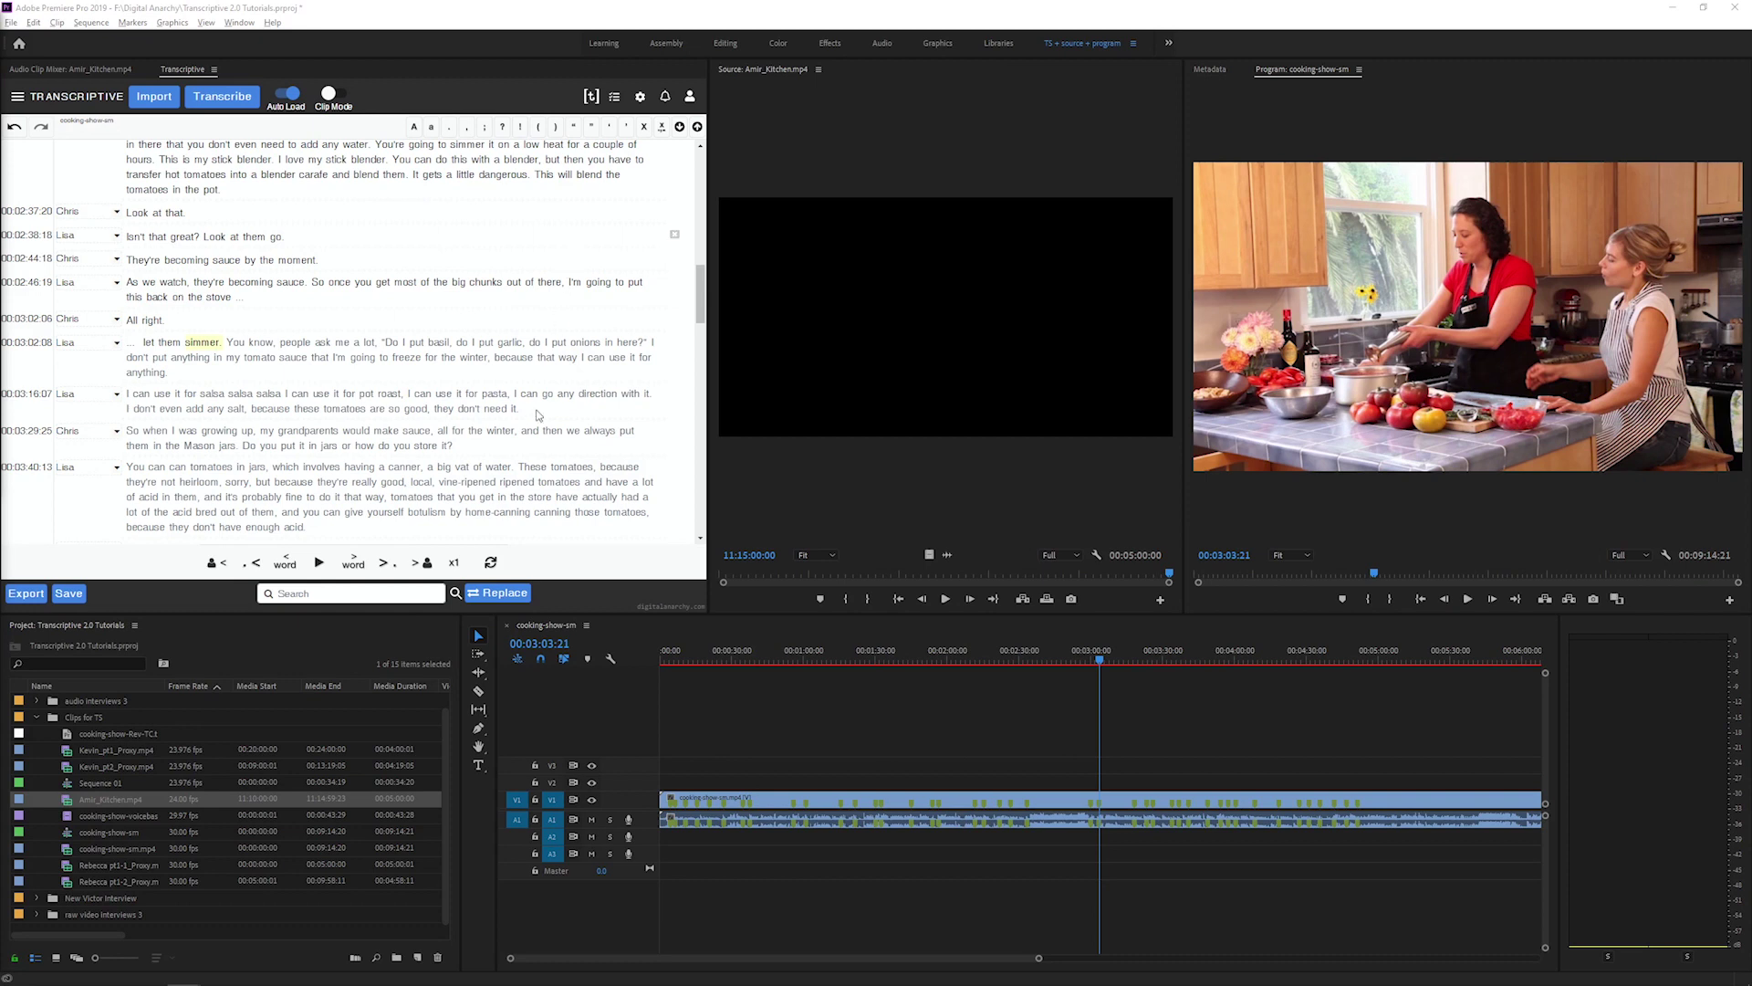
Step: Turn on Transcriptive's Clip Mode and load the untranscribed Amir_Kitchen.mp4 as the source clip
{"action": "left_click", "coordinate": [818, 701]}
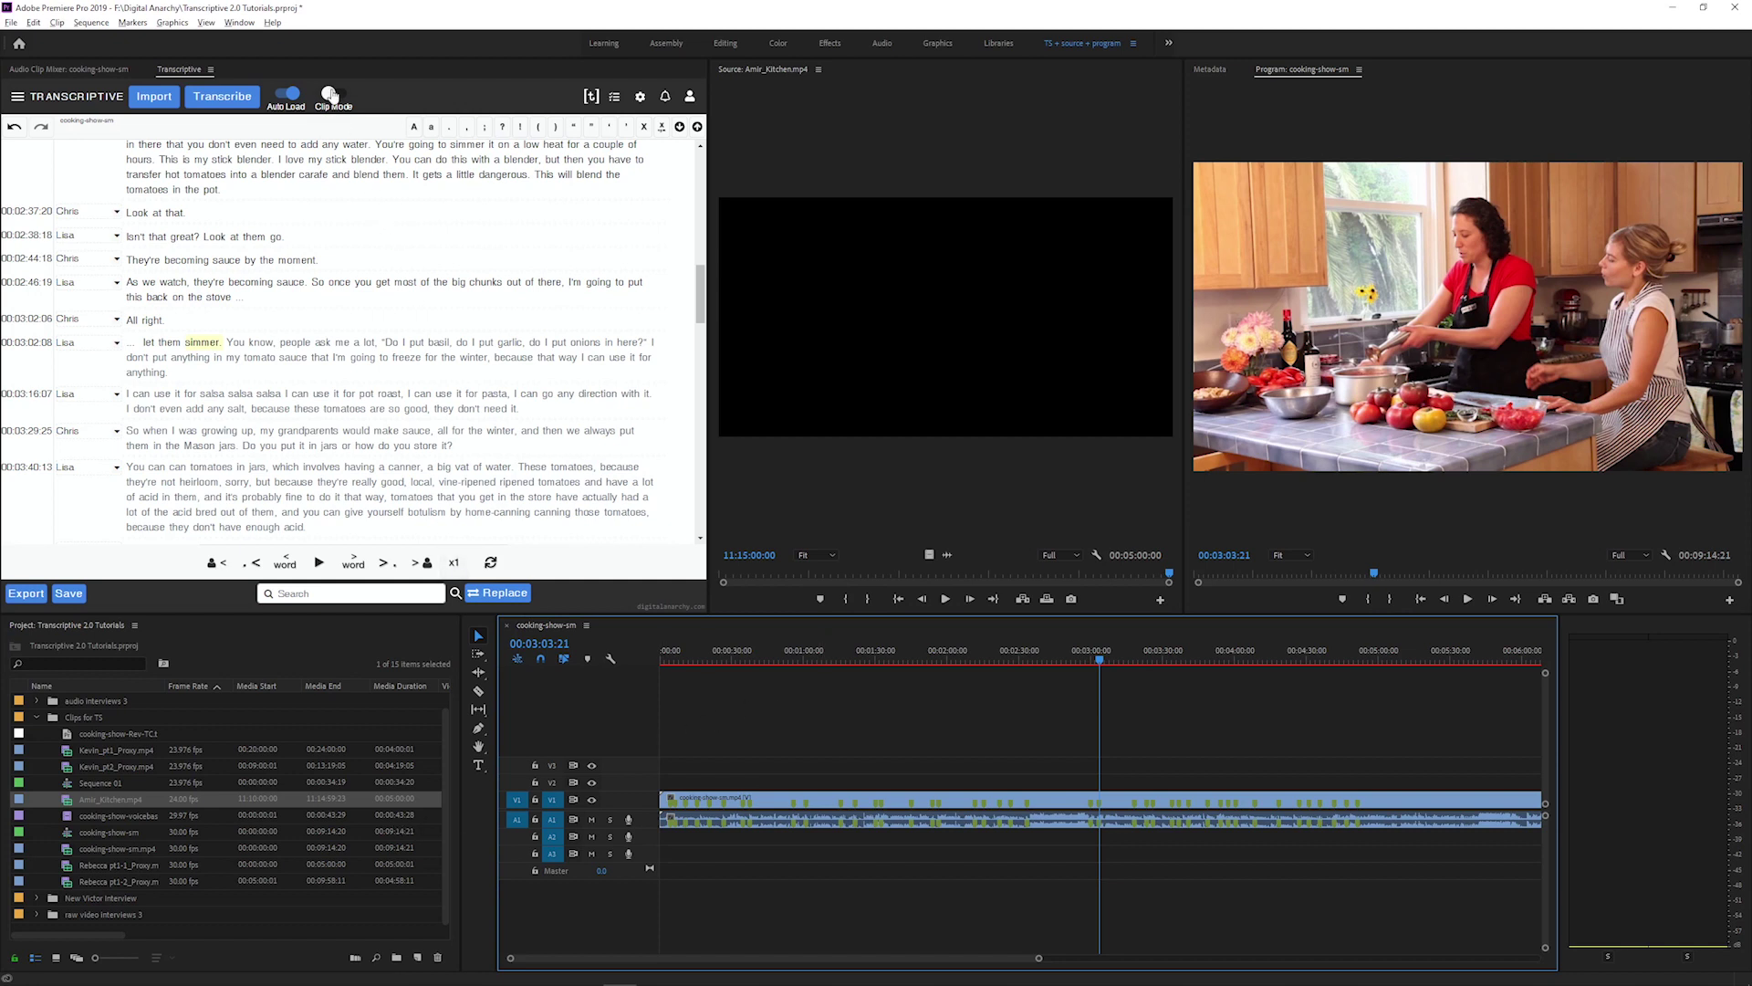
{"action": "left_click", "coordinate": [332, 94]}
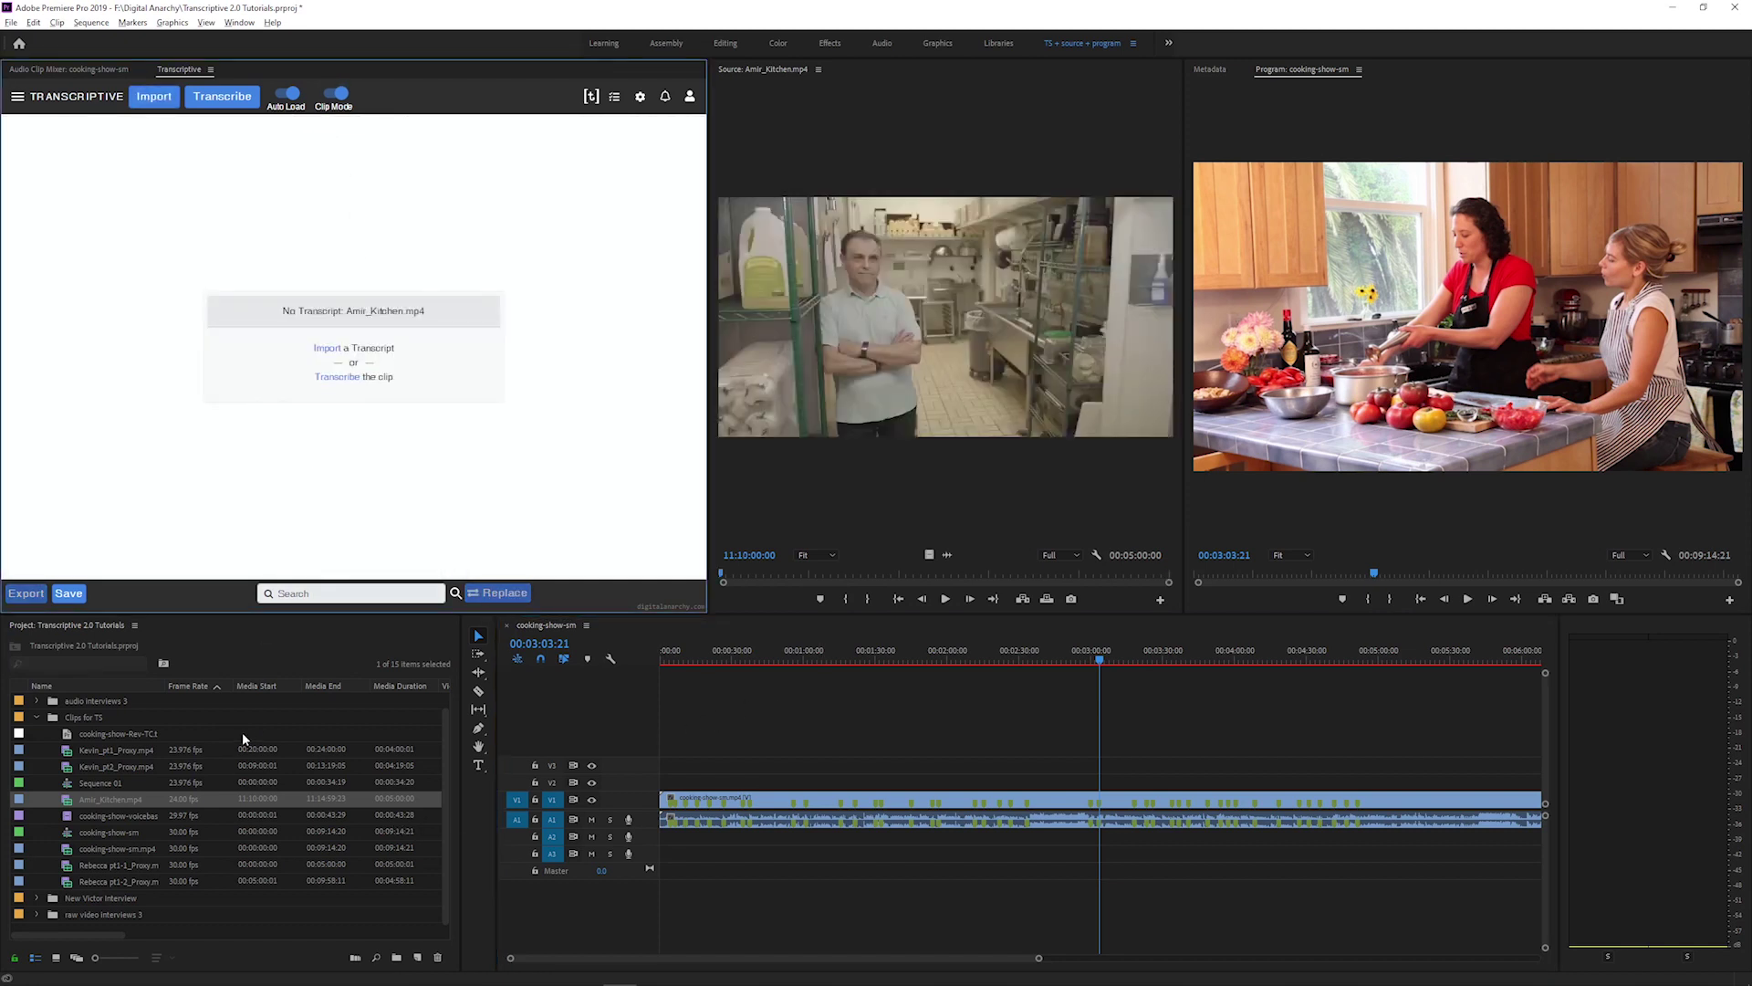
{"action": "left_click", "coordinate": [899, 367]}
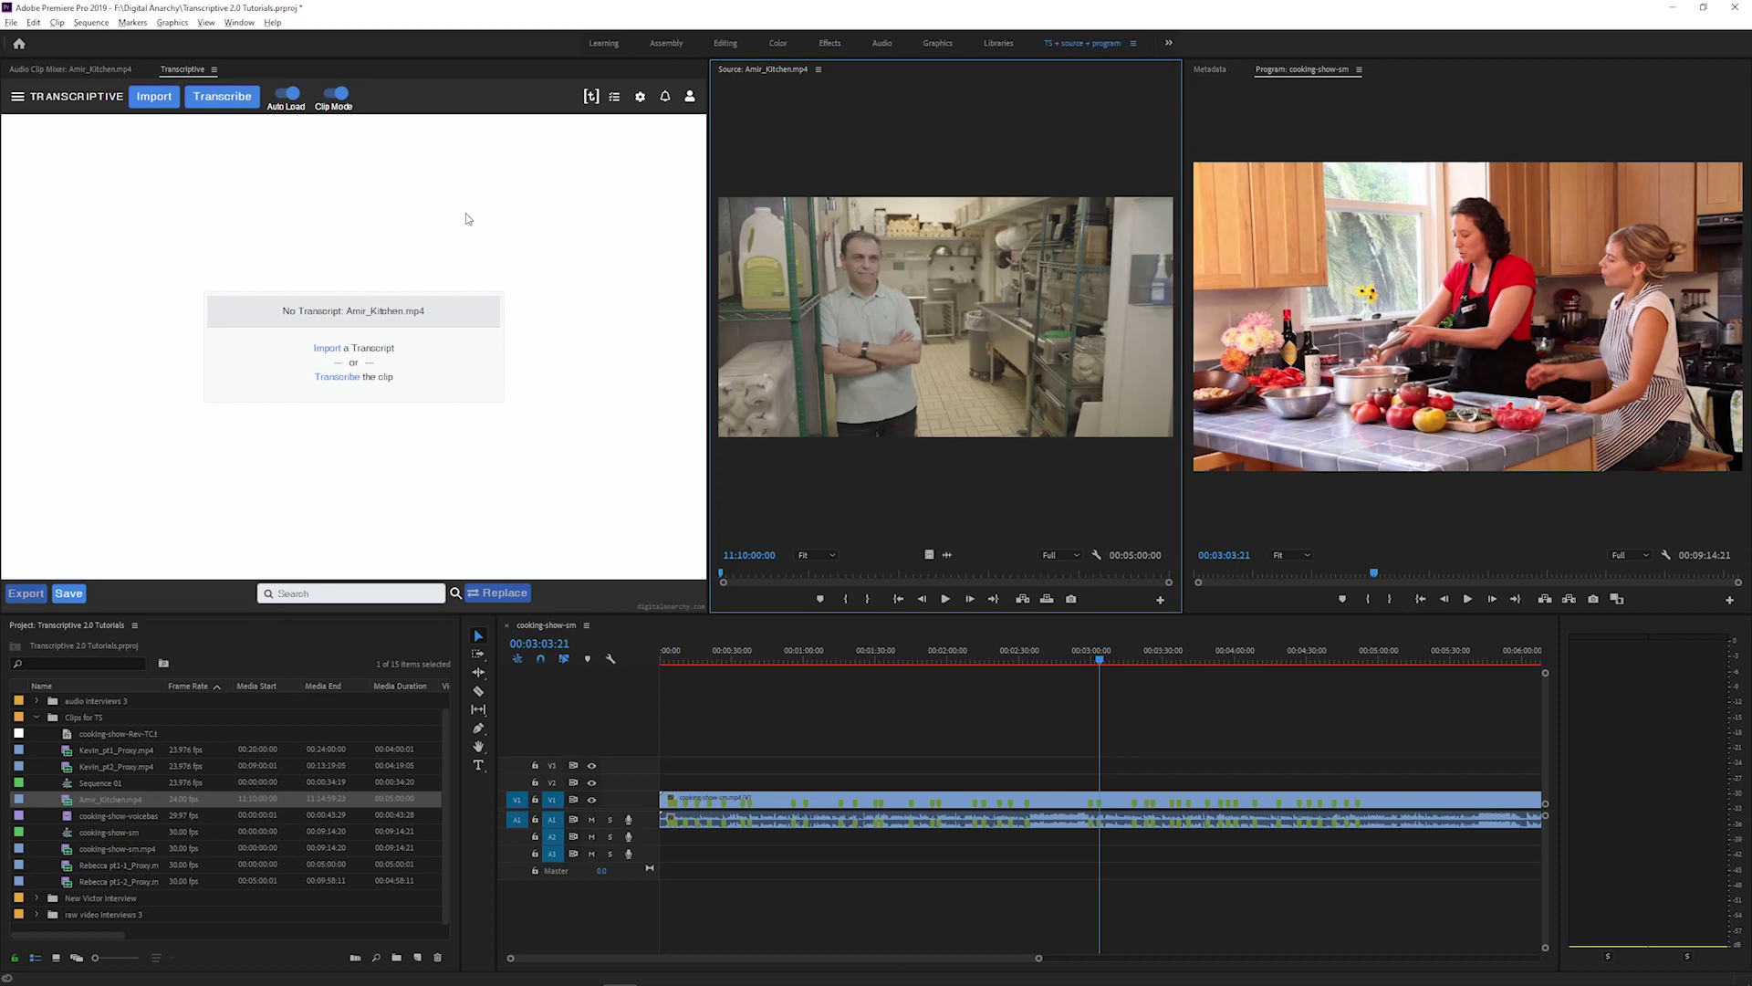
{"action": "left_click", "coordinate": [332, 99]}
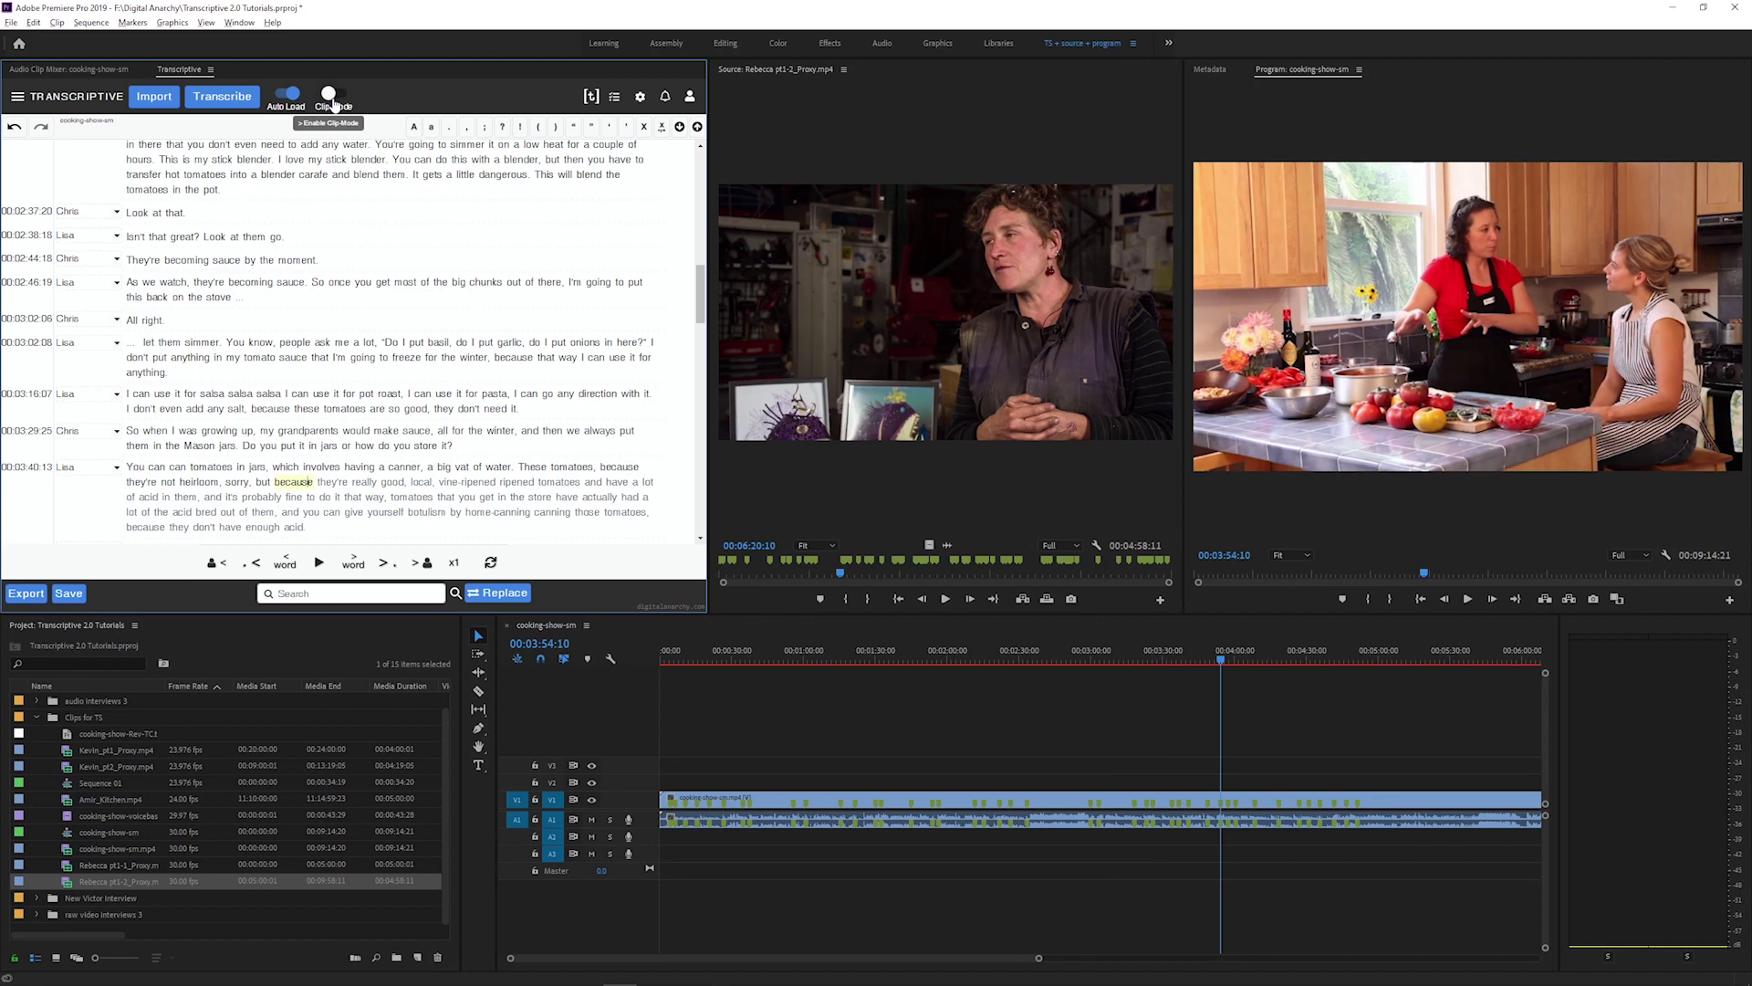
{"action": "left_click", "coordinate": [331, 97]}
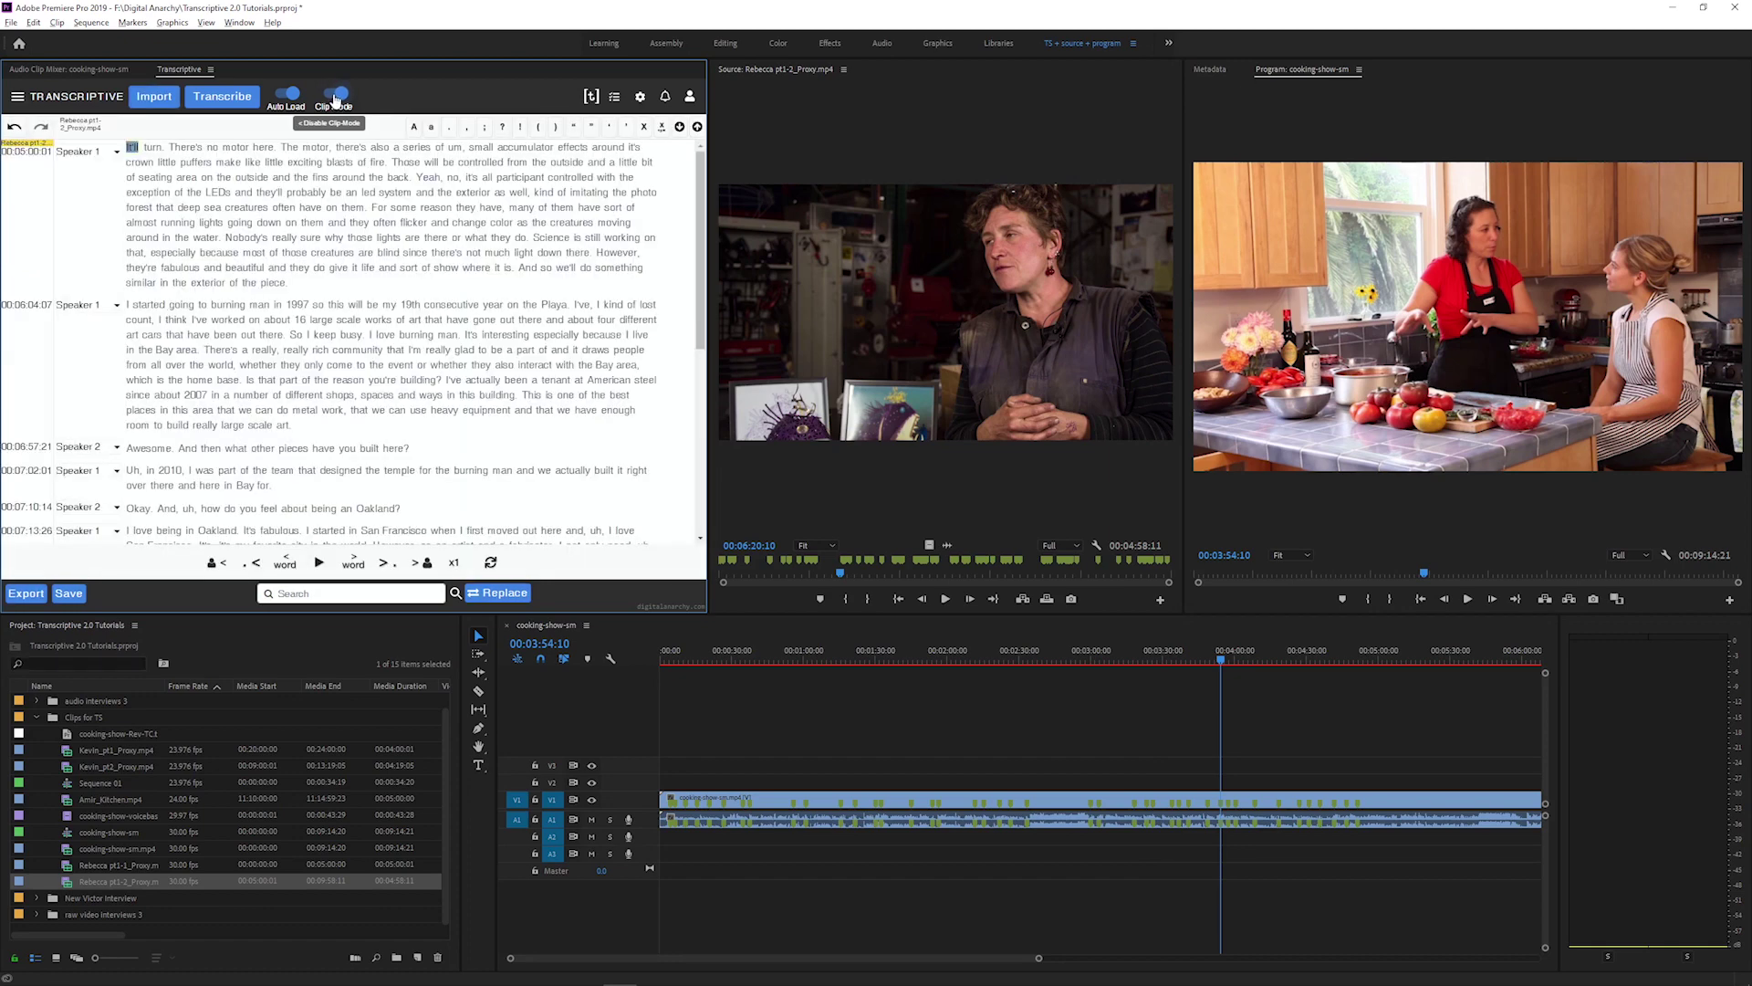
{"action": "double_click", "coordinate": [126, 801]}
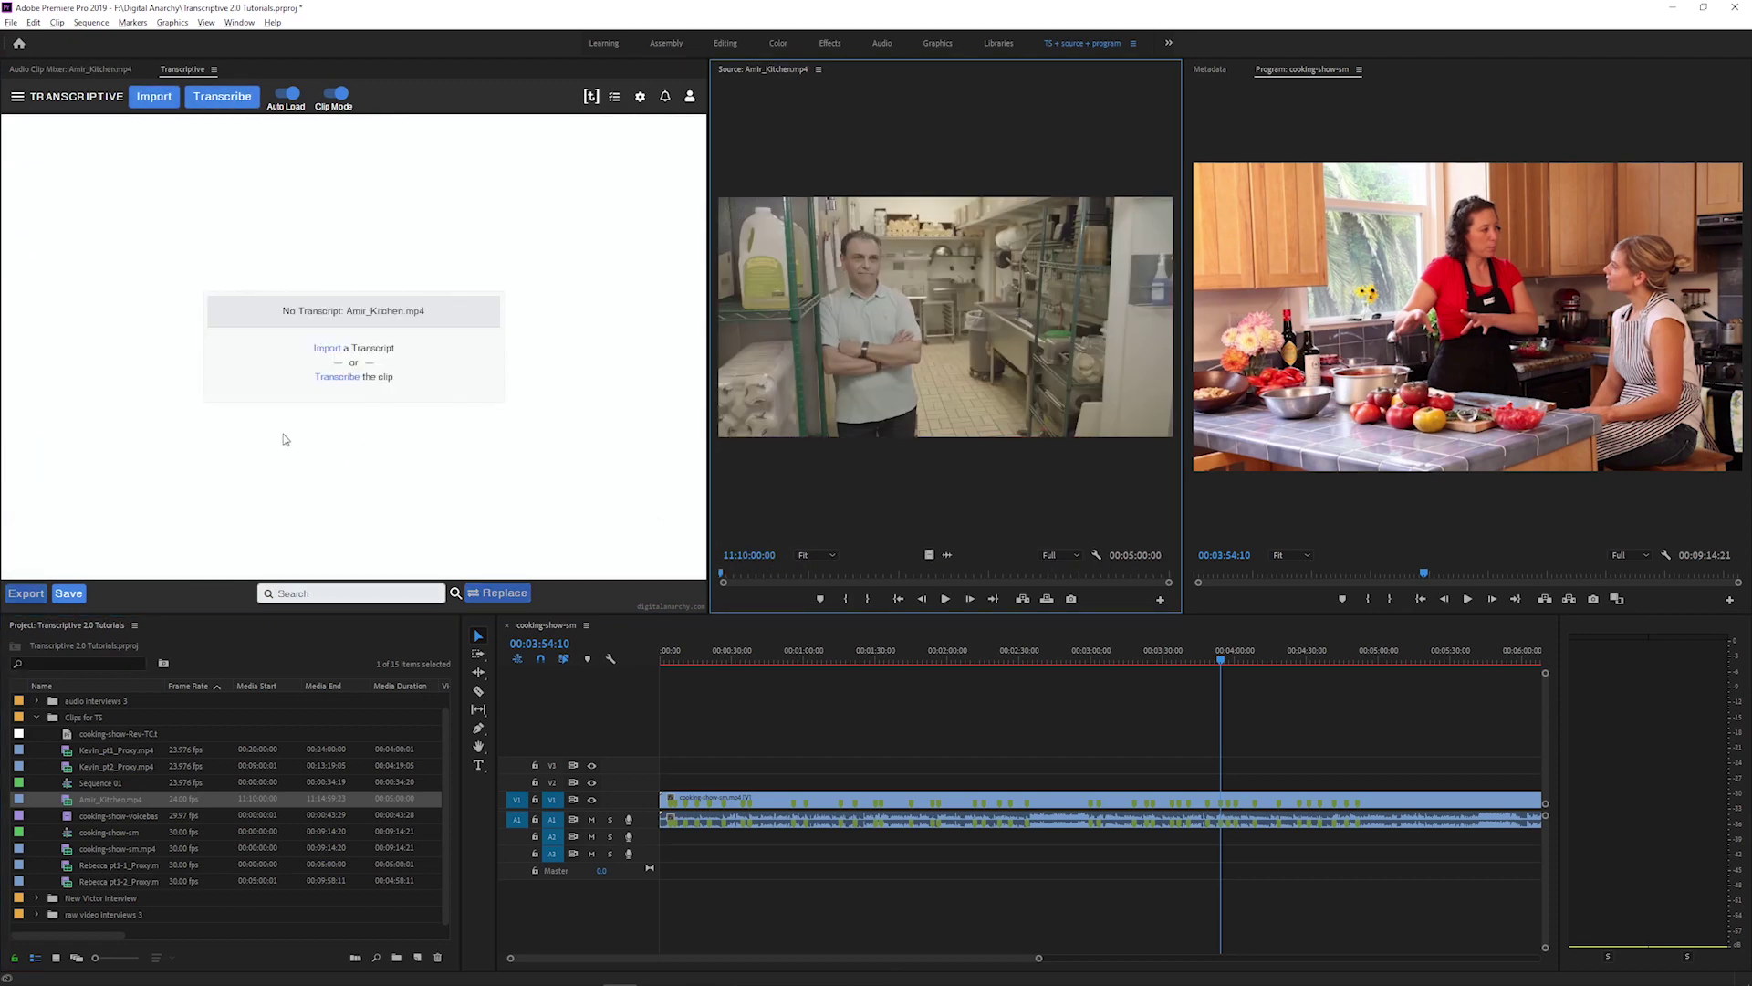
Step: Transcribe Amir_Kitchen.mp4 with Transcriptive AI, including speaker identification
{"action": "left_click", "coordinate": [235, 104]}
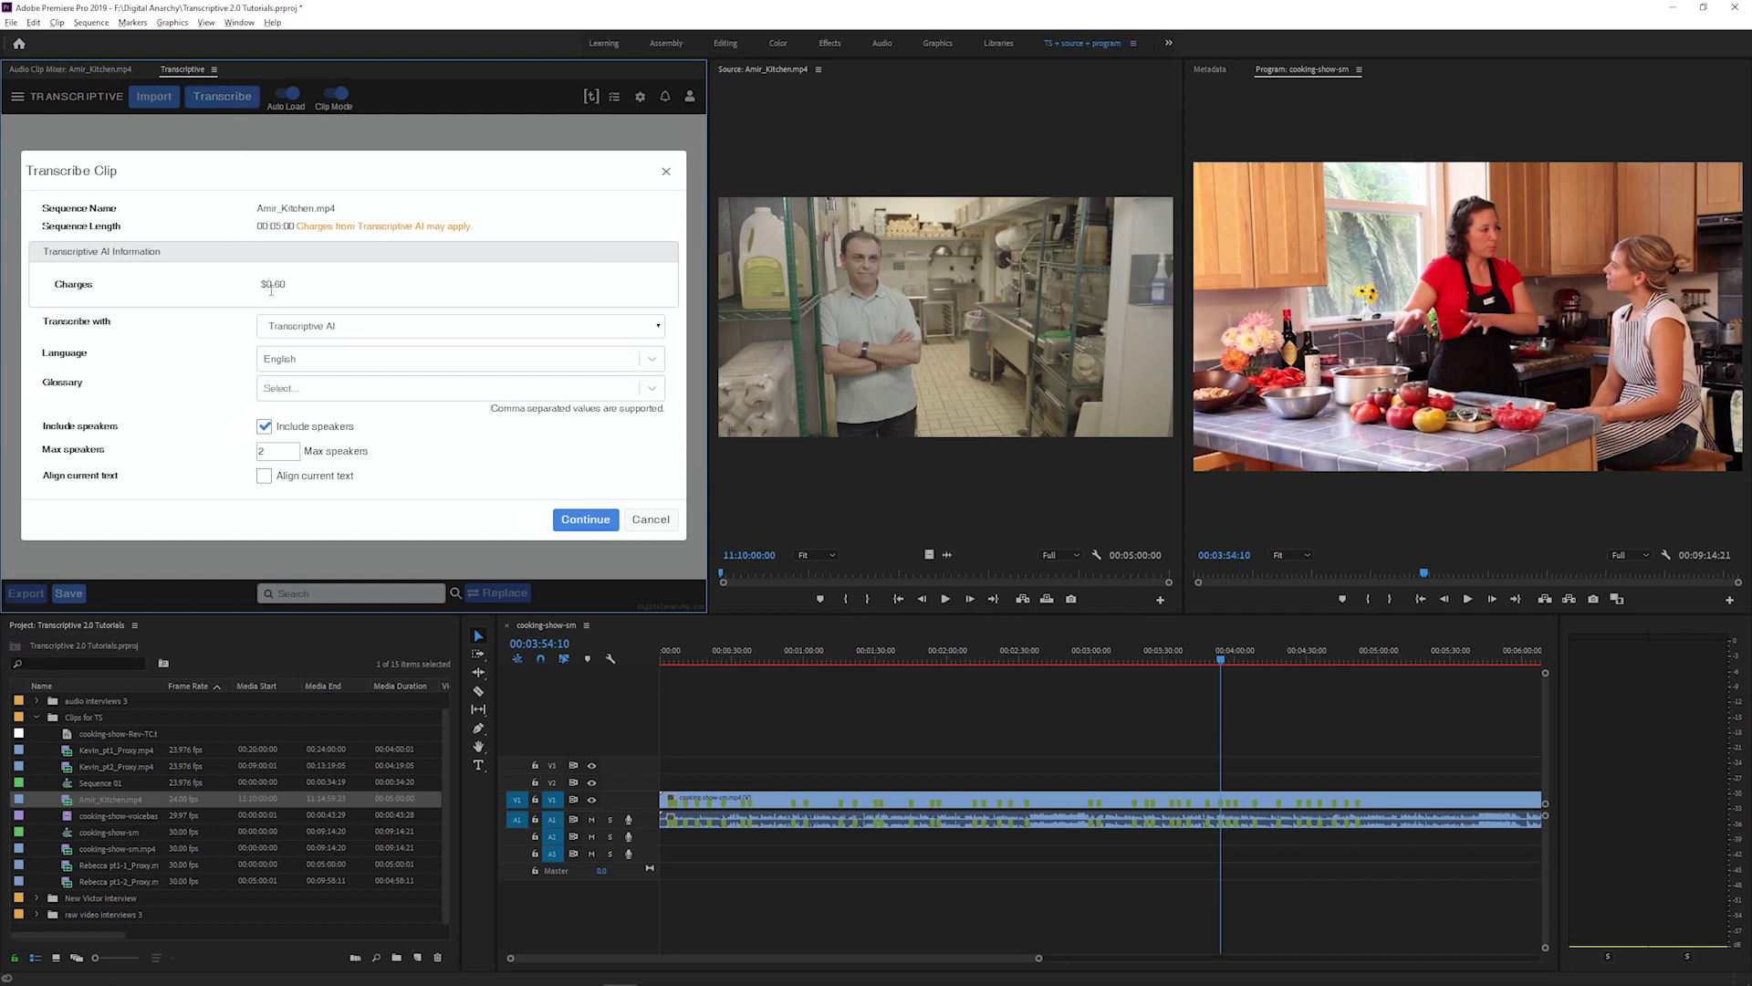
{"action": "left_click", "coordinate": [582, 520]}
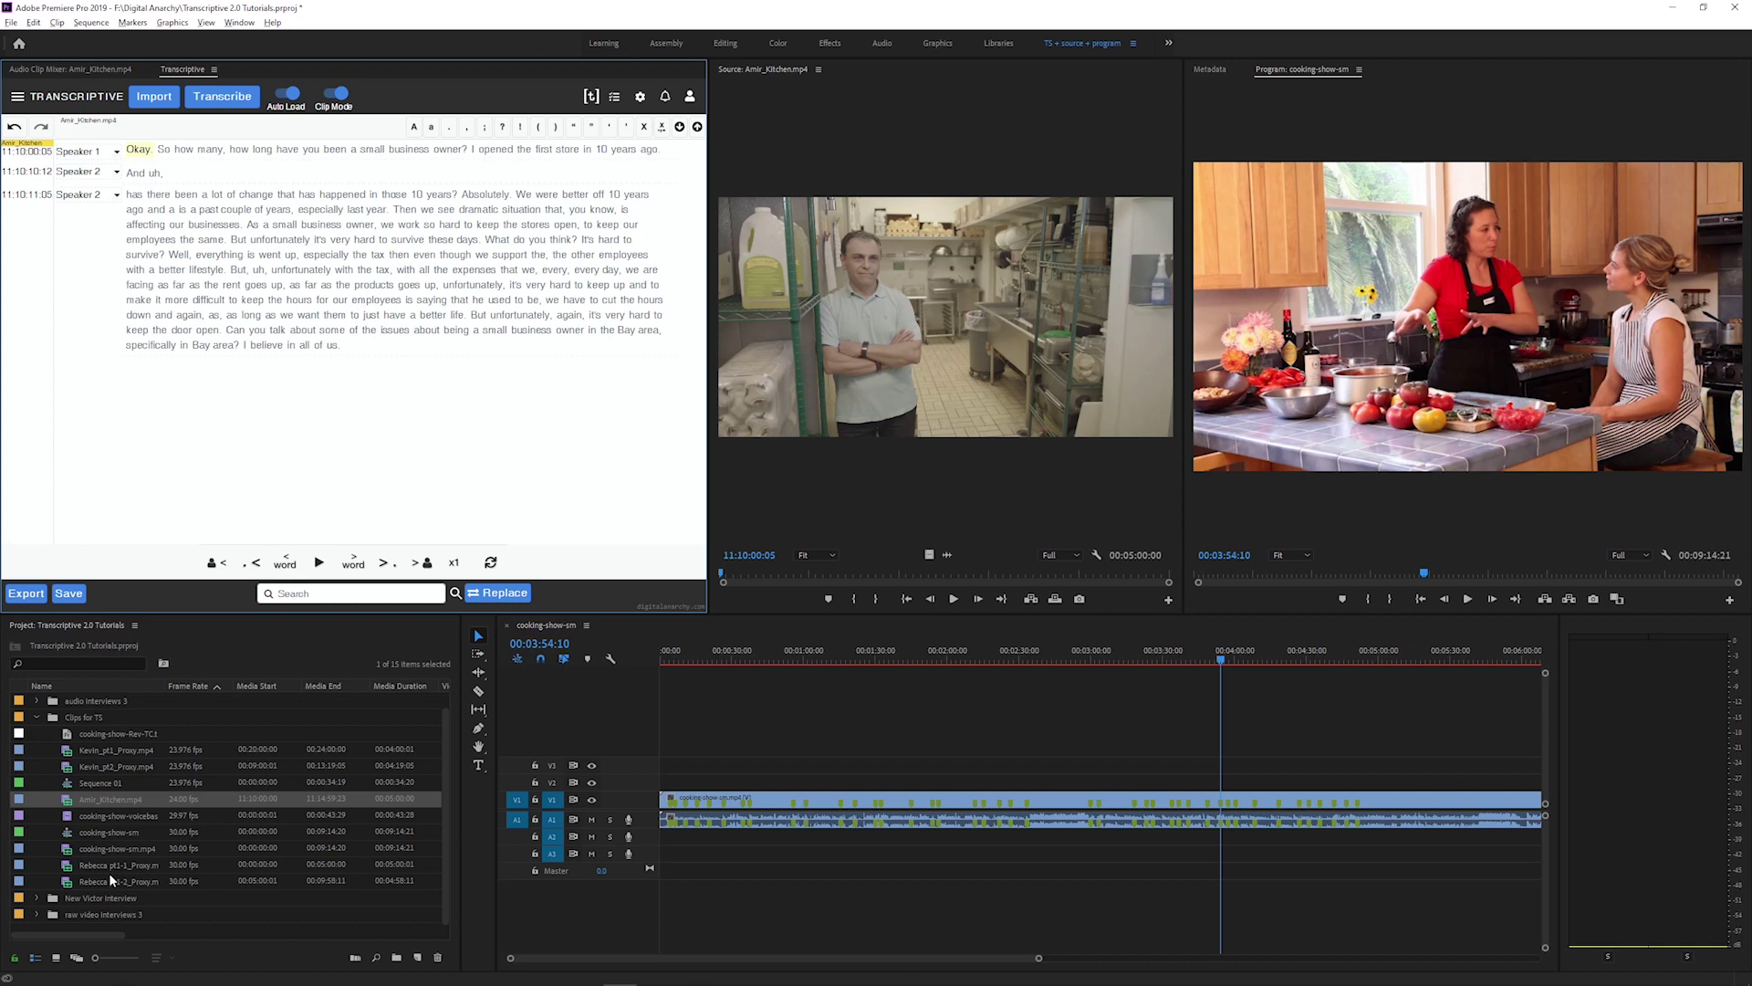
Step: Jump to 'very' in the transcript, then check 'happened' in the clip's Speech Analysis metadata
{"action": "left_click", "coordinate": [339, 240]}
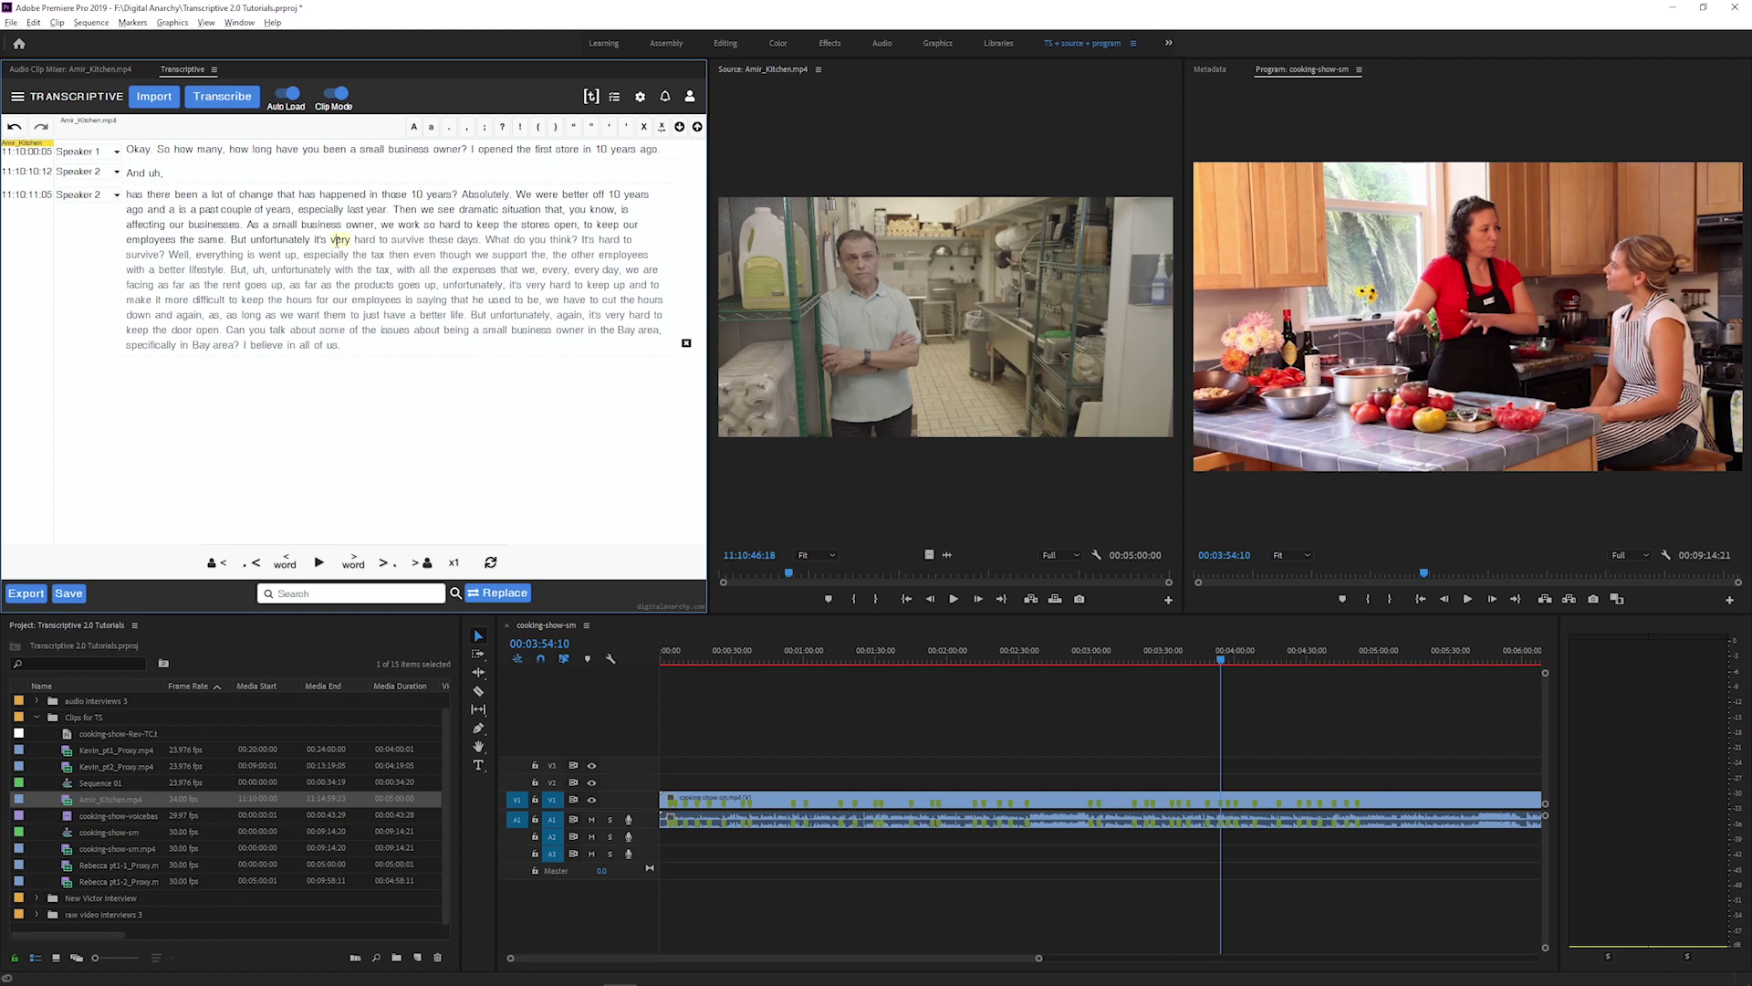
{"action": "left_click", "coordinate": [1211, 71]}
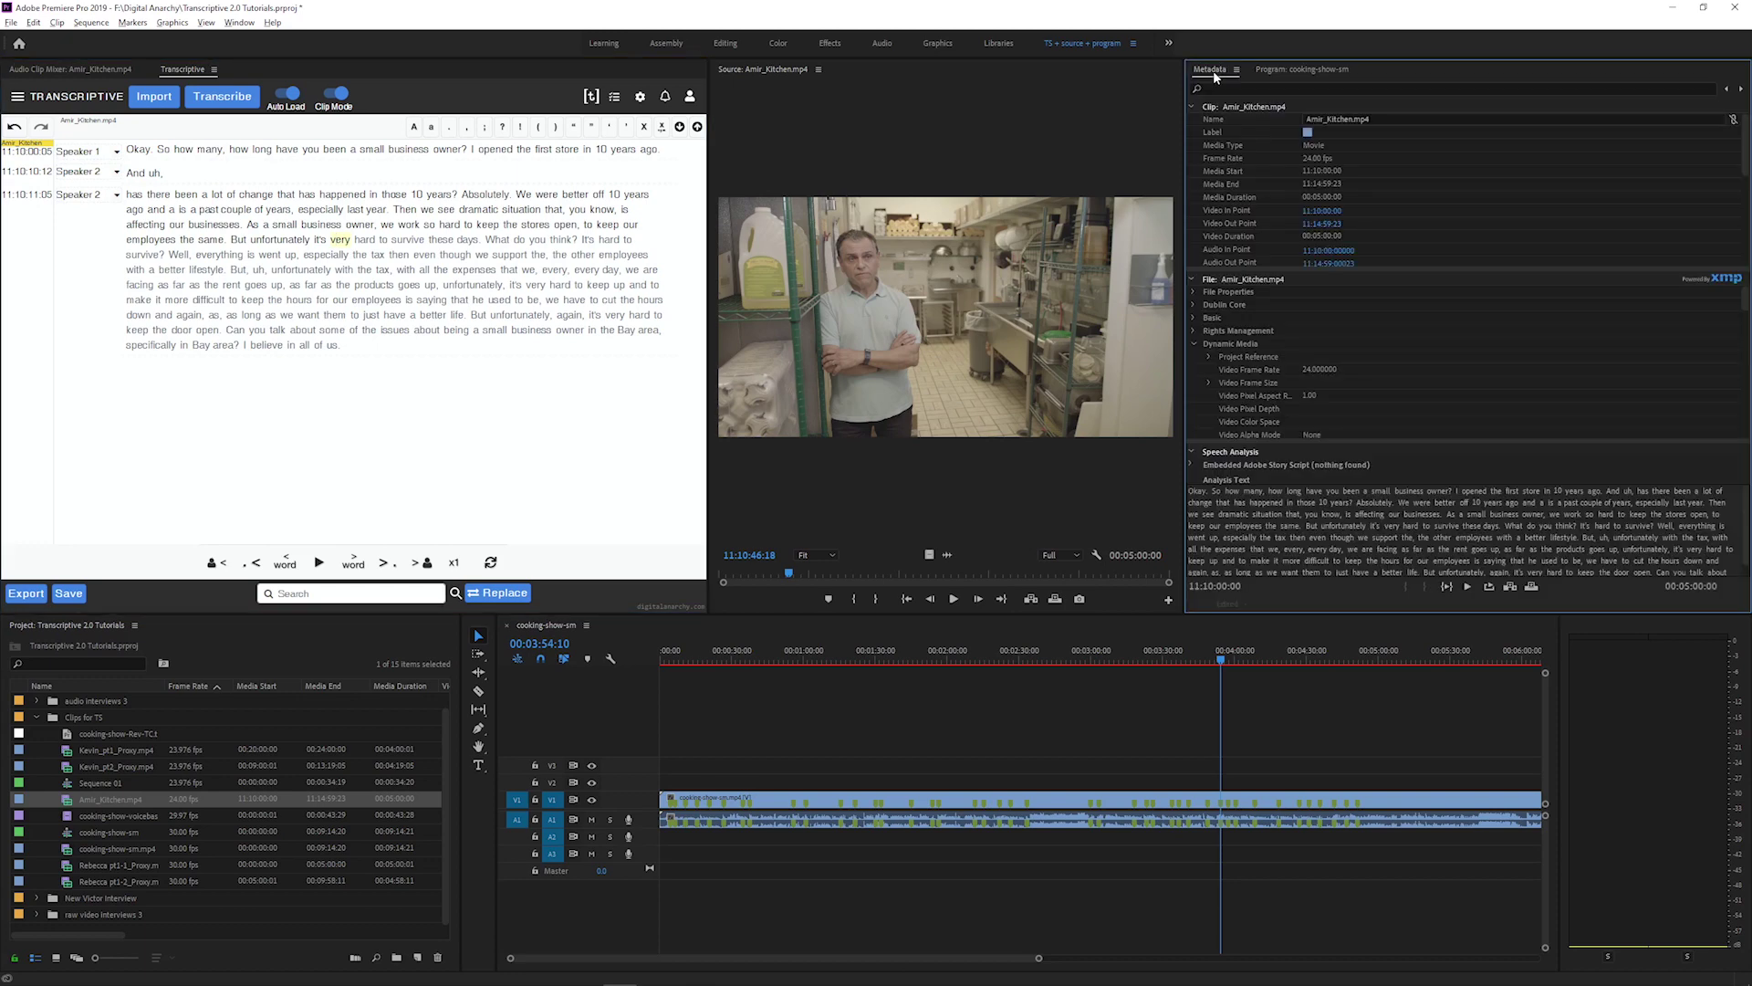
{"action": "left_click", "coordinate": [1263, 500]}
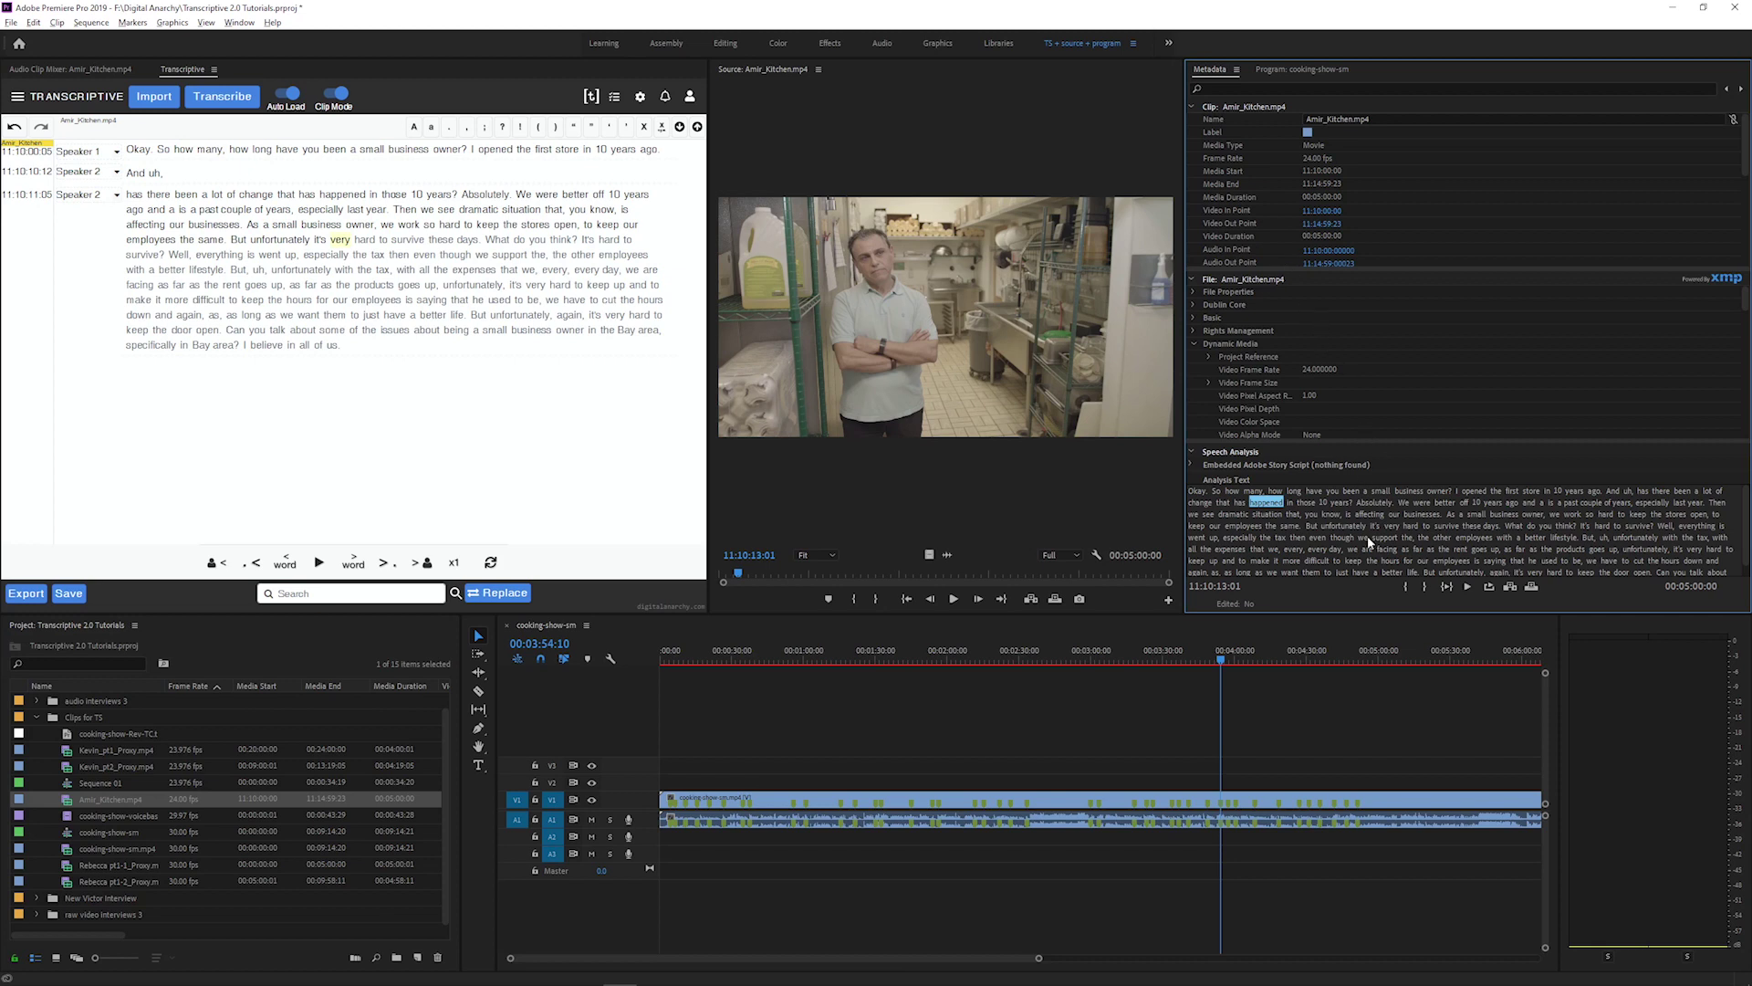
{"action": "scroll", "coordinate": [1367, 541], "scroll_direction": "down", "scroll_amount": 1}
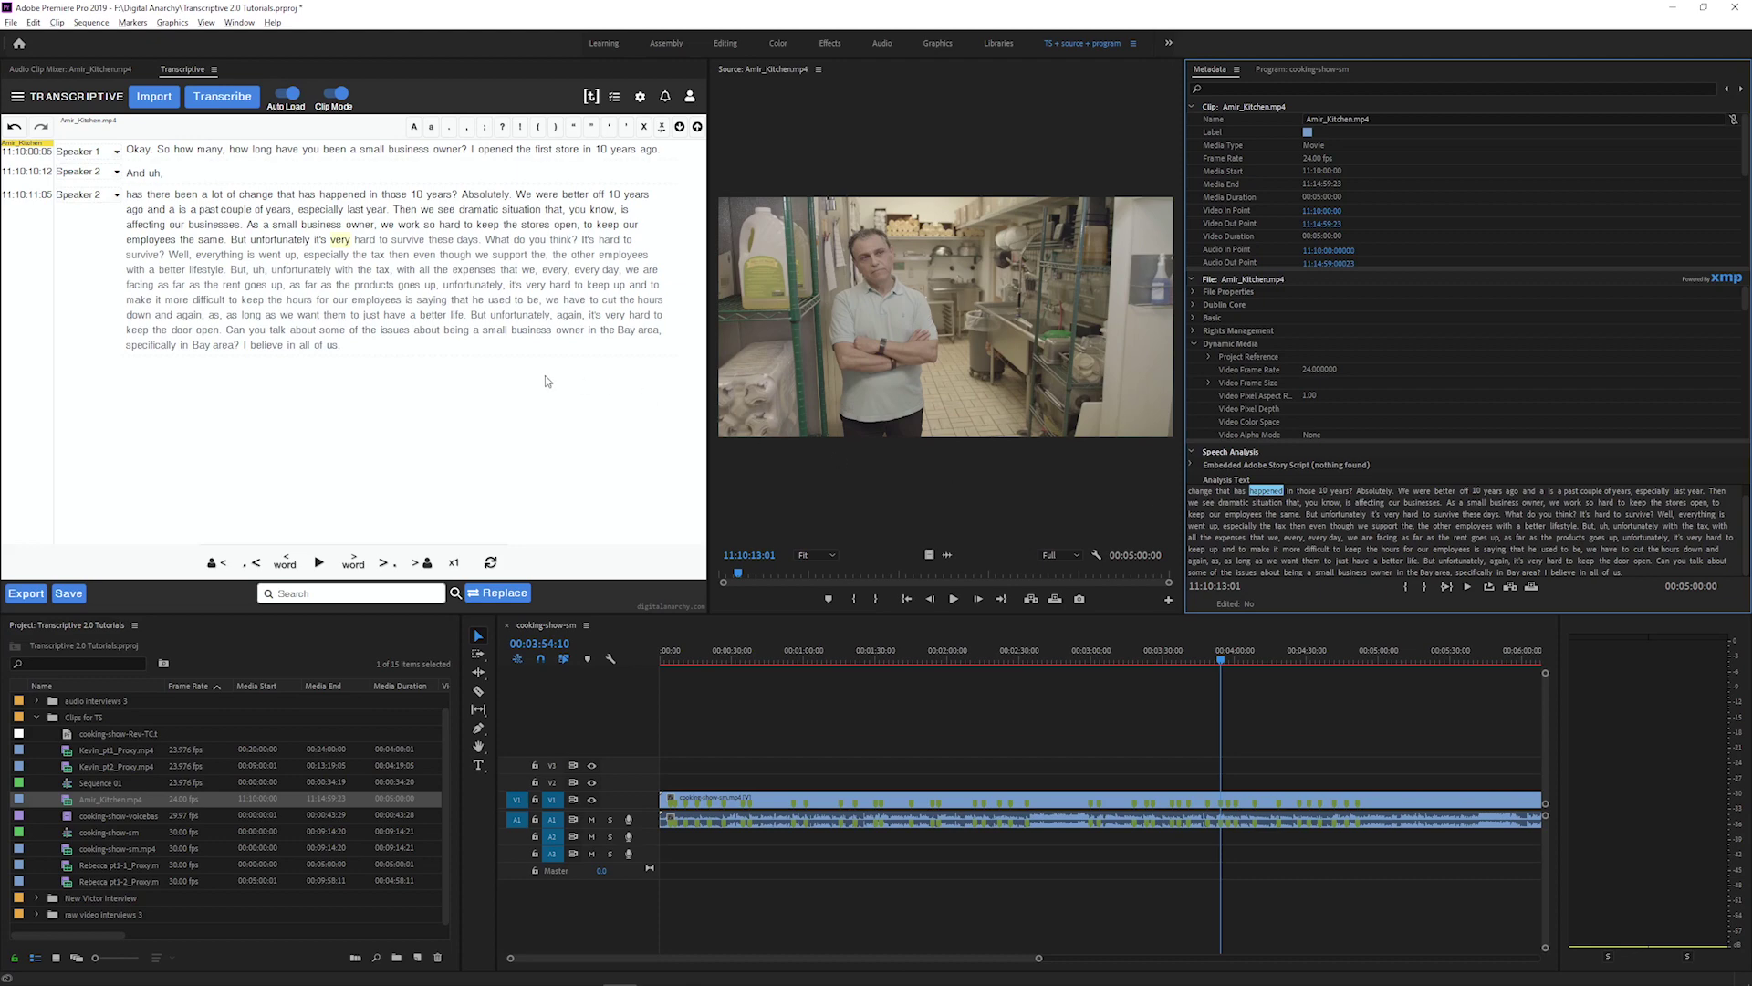
{"action": "key", "text": "alt+Tab"}
Step: Locate Amir_Kitchen.mp4_transcript.json in Tutorial Clips, then return to Premiere's transcript
{"action": "left_click", "coordinate": [712, 317]}
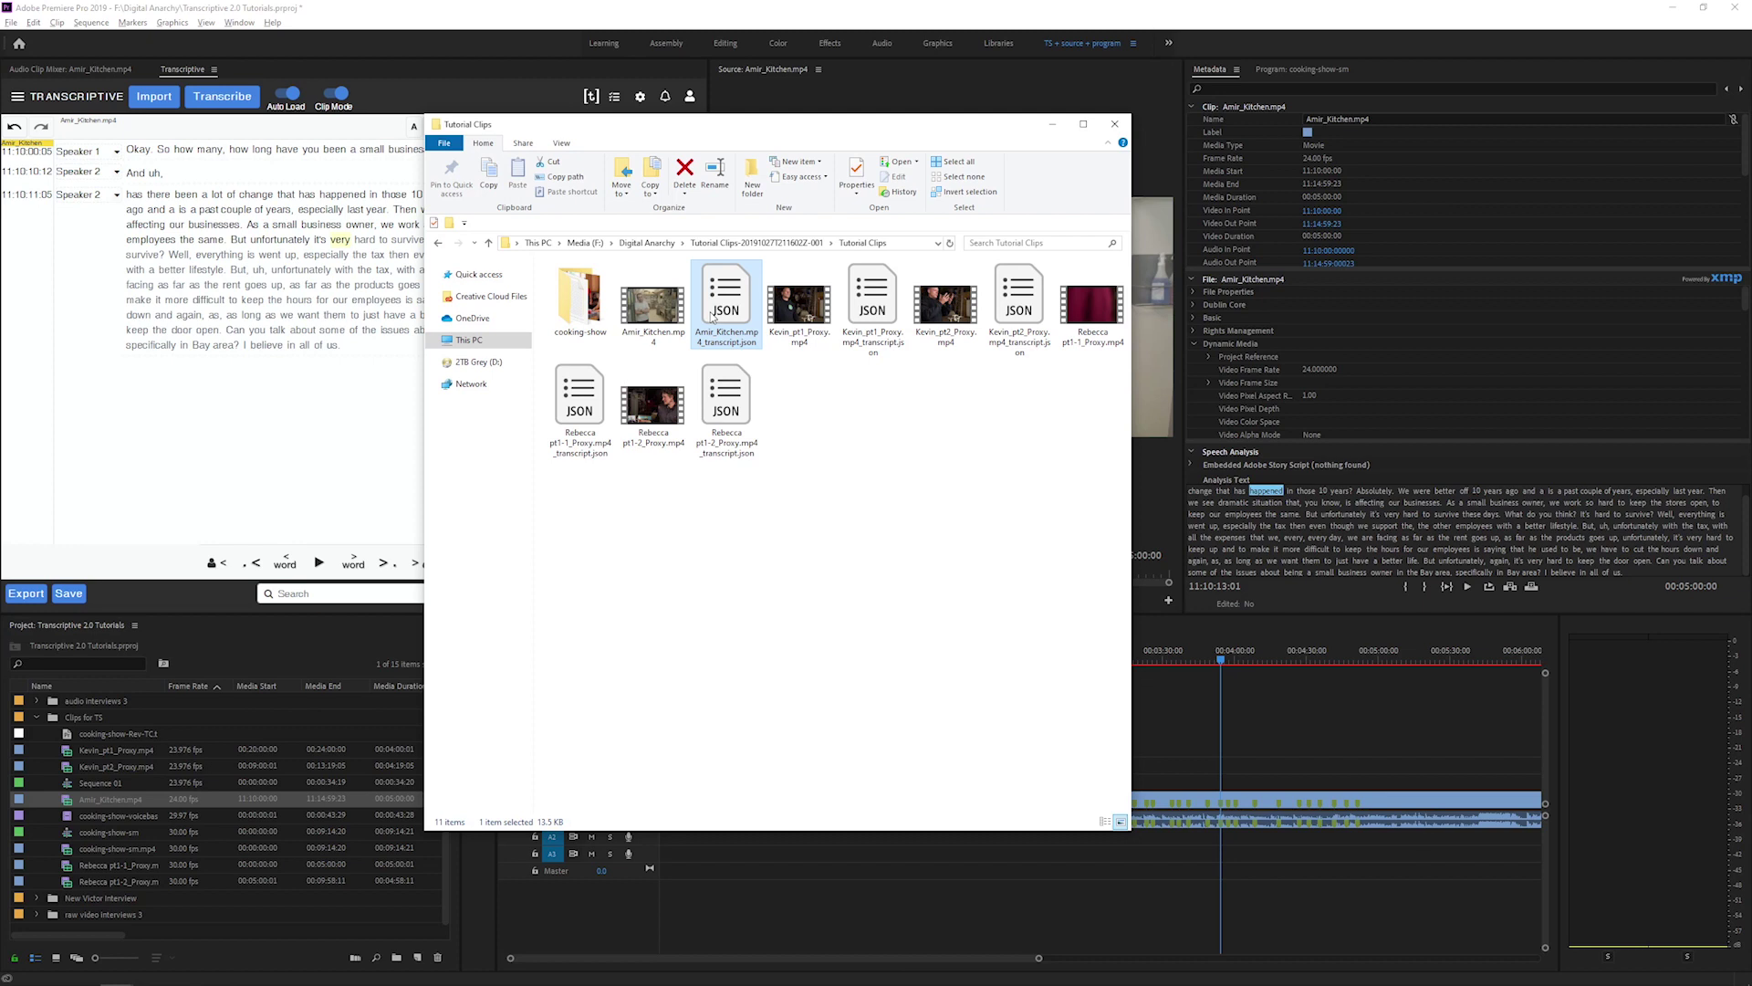
{"action": "left_click", "coordinate": [376, 208]}
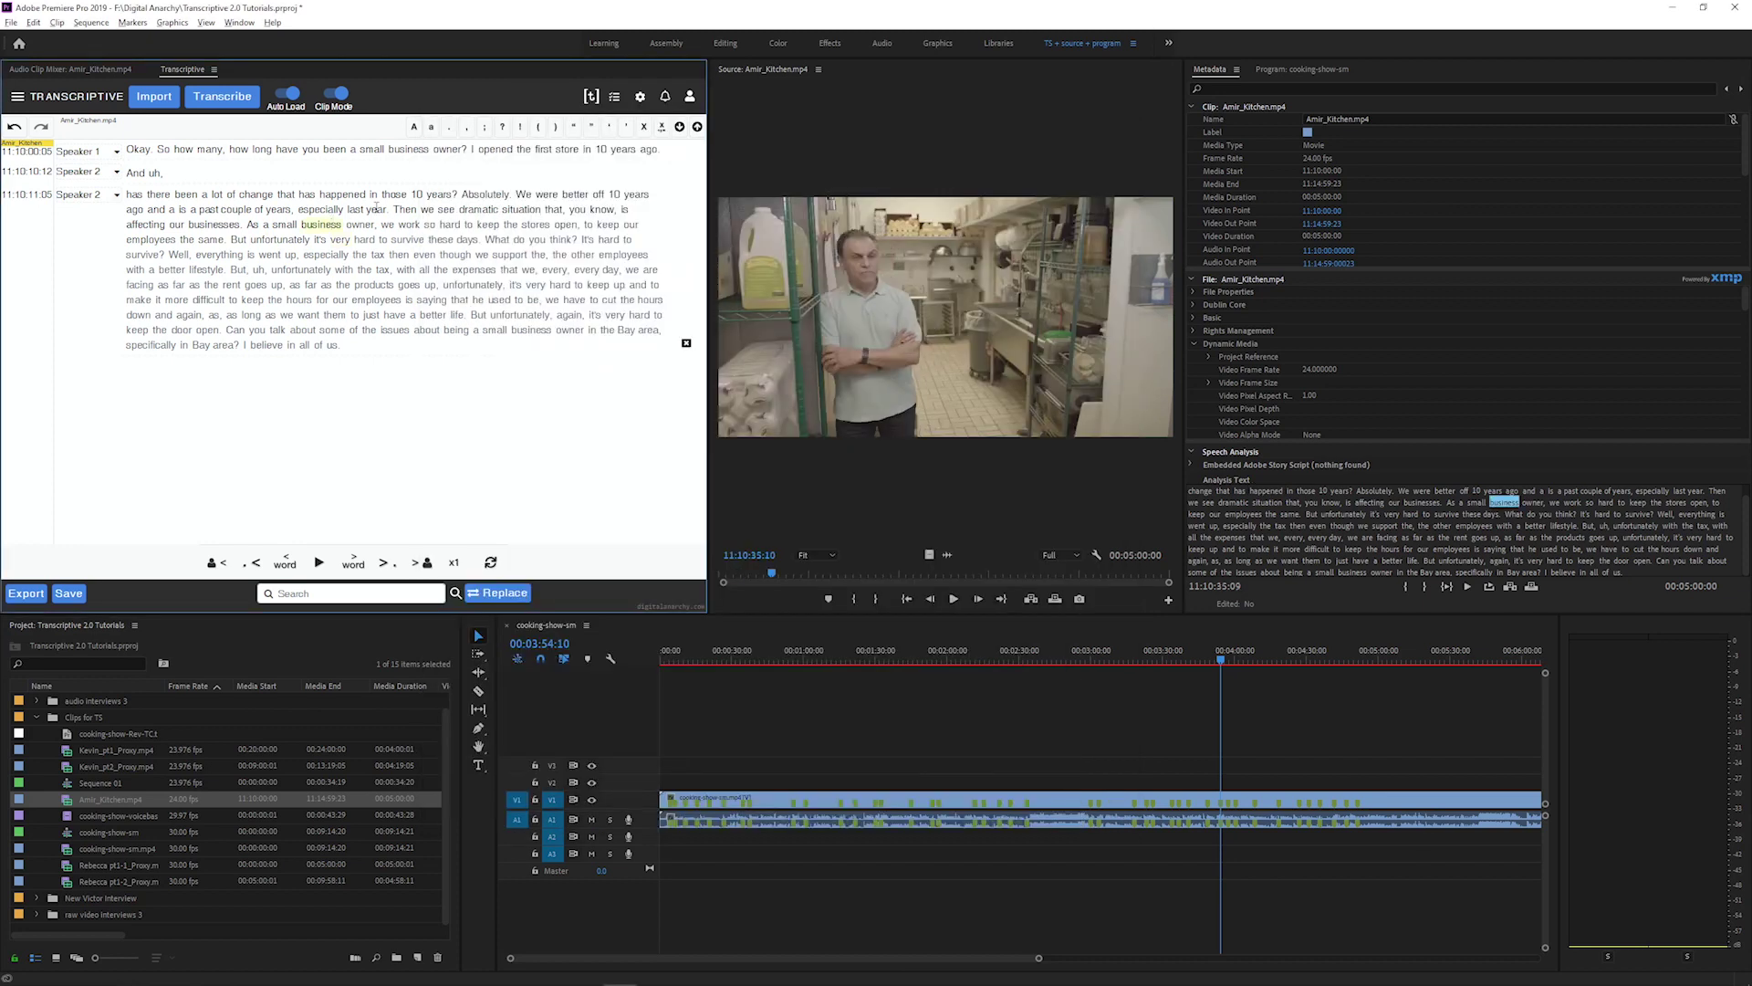
Step: Correct '10' to 'ten' in the Amir_Kitchen transcript and start a new paragraph at 'But'
{"action": "left_click", "coordinate": [601, 149]}
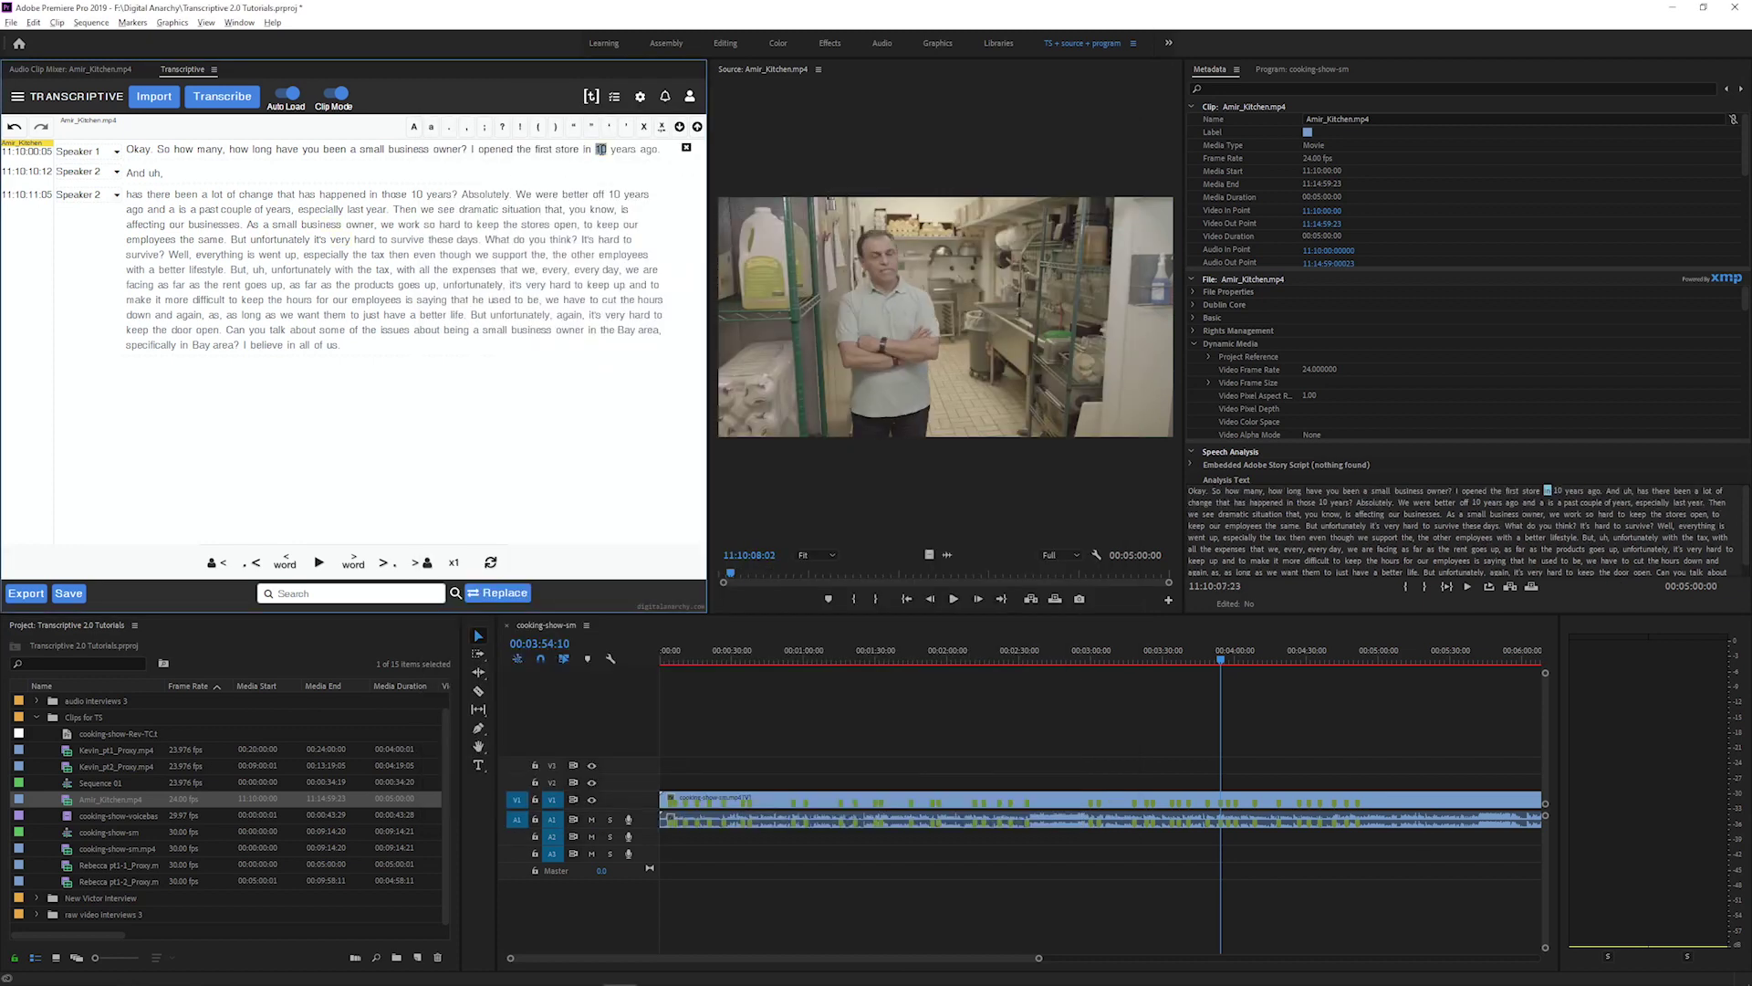
{"action": "type", "text": "ten"}
{"action": "left_click", "coordinate": [155, 276]}
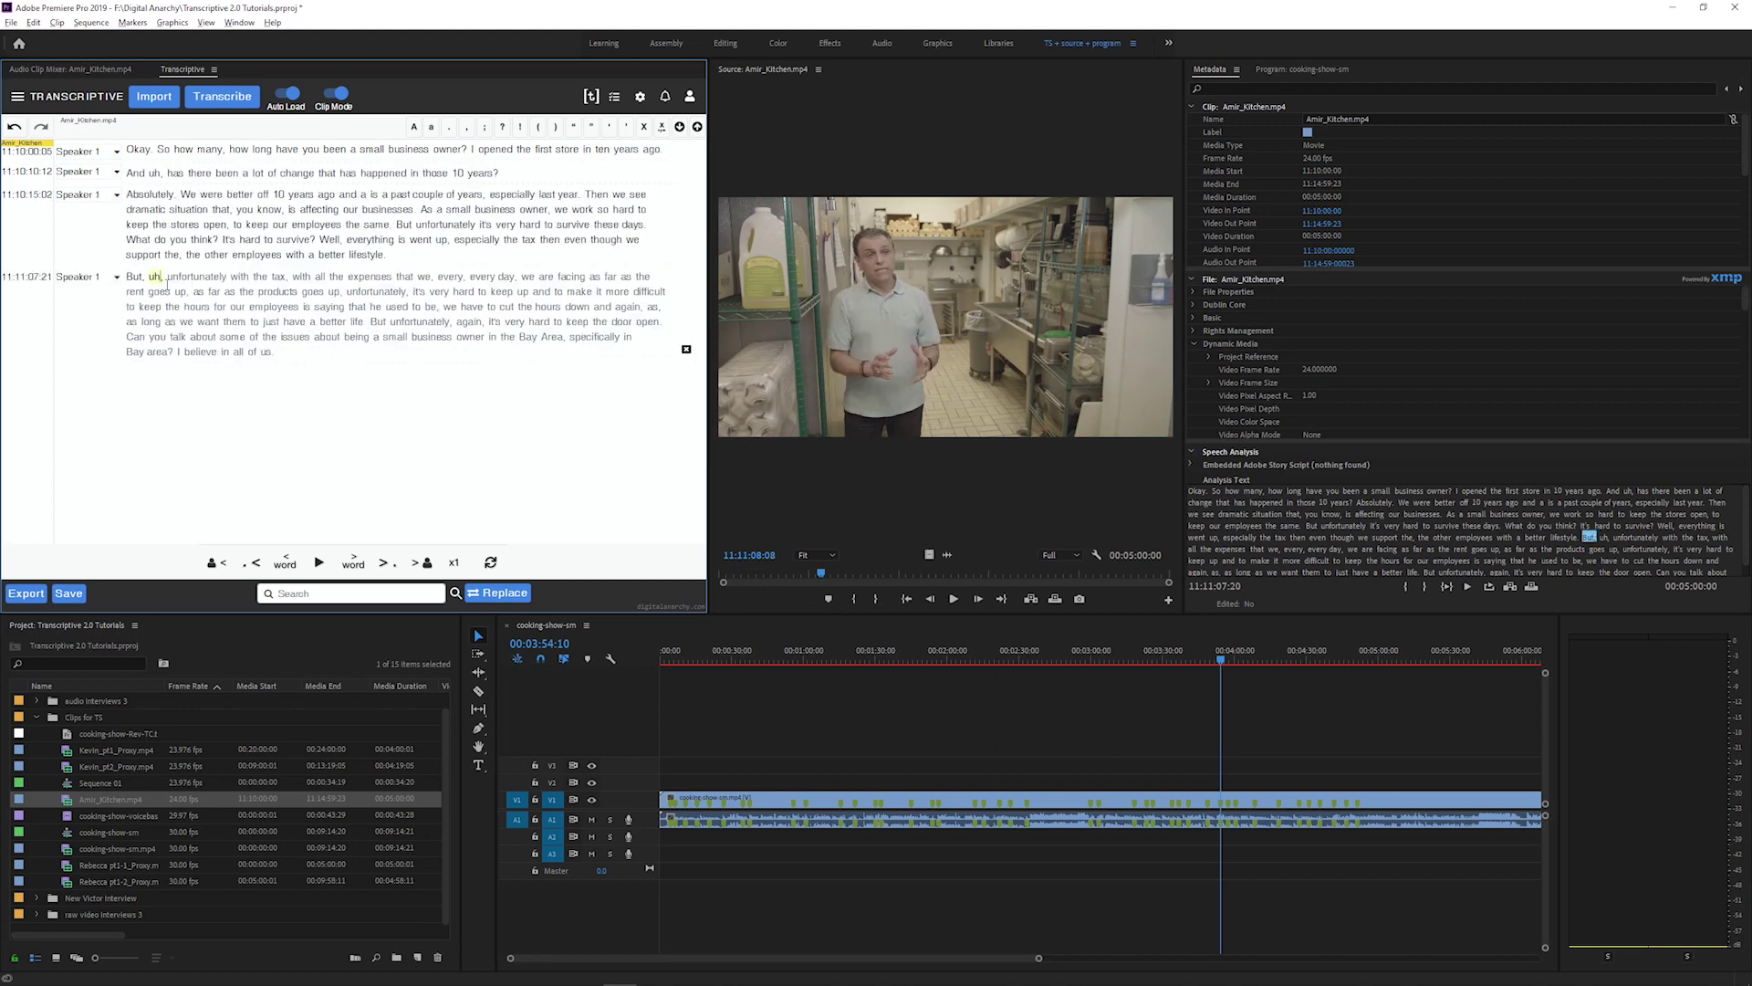
{"action": "left_click", "coordinate": [374, 321]}
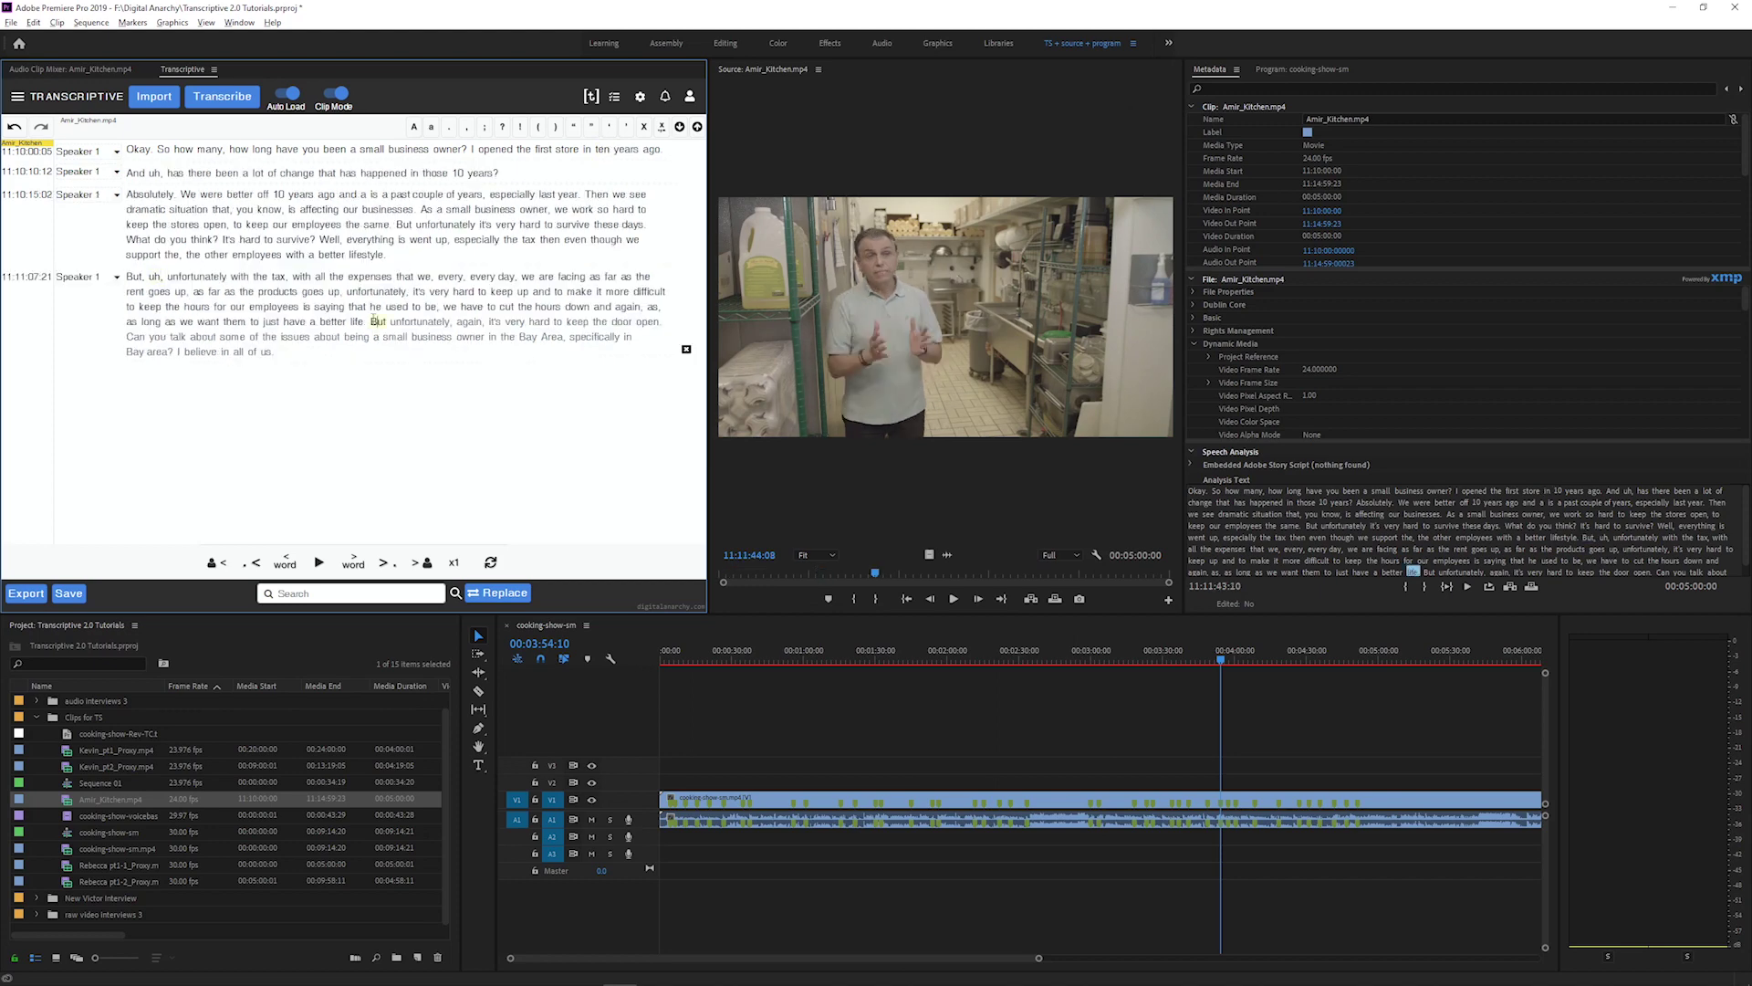
{"action": "key", "text": "Return"}
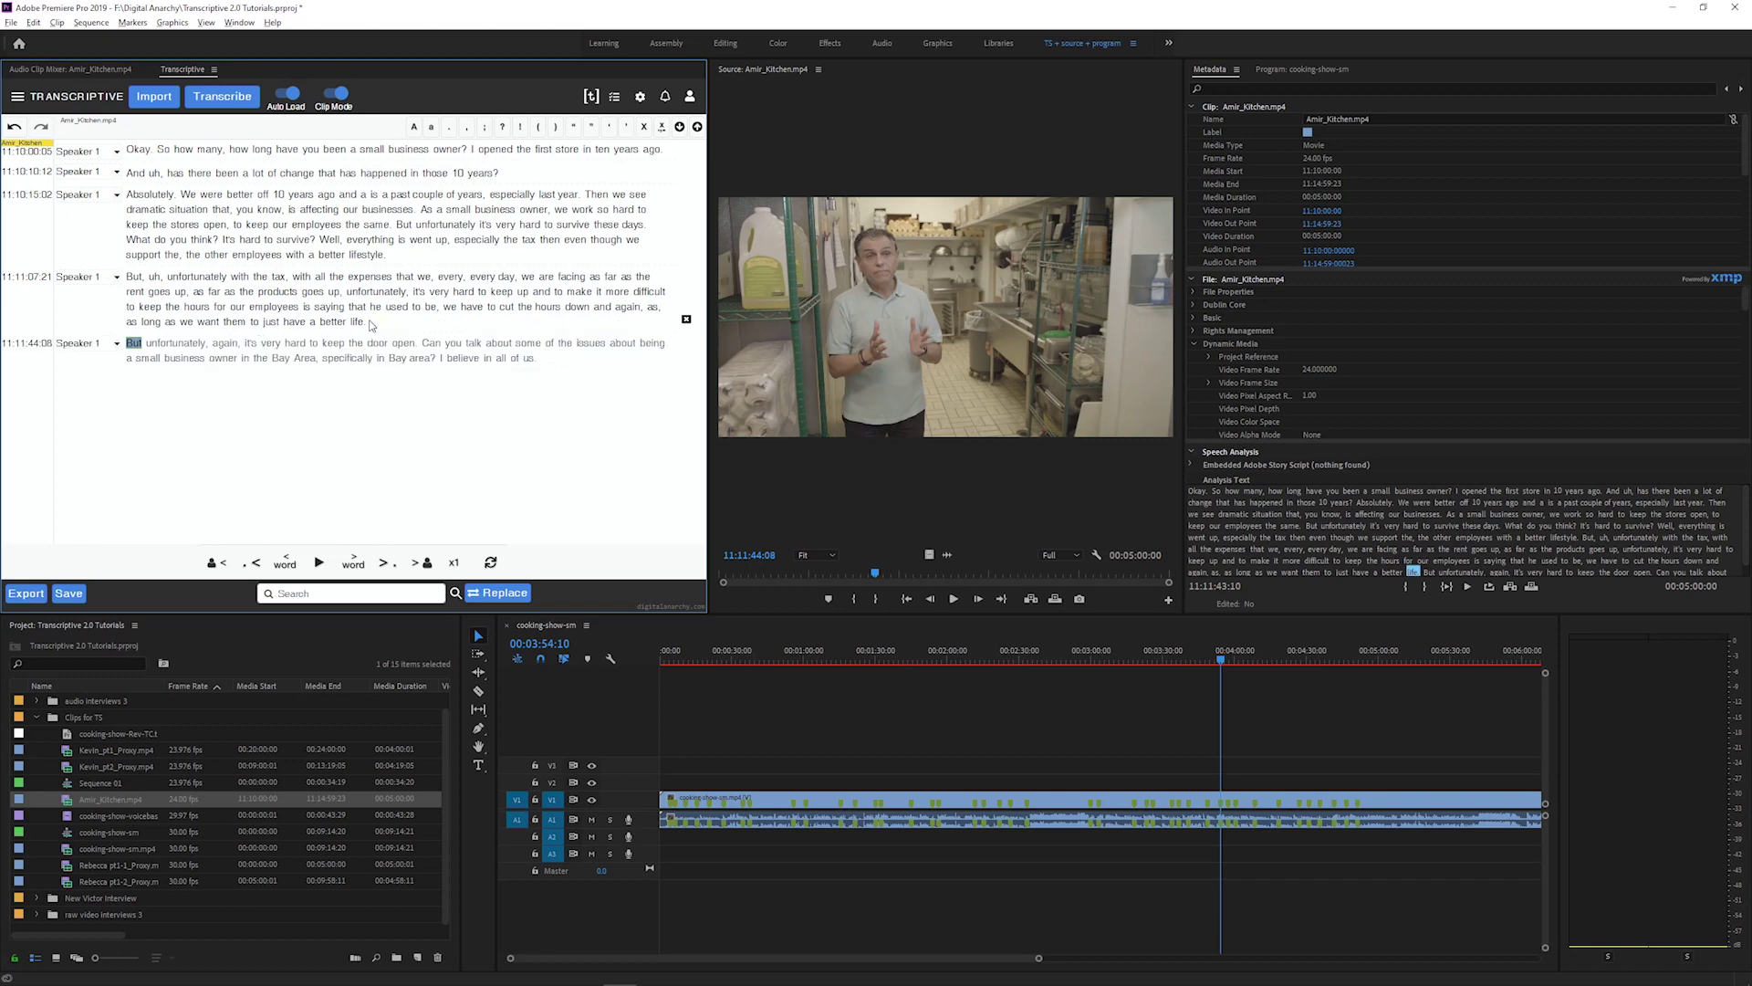
Step: Load the Rebecca pt1-1 and pt1-2 proxy clips with their transcripts and create a new sequence
{"action": "double_click", "coordinate": [101, 864]}
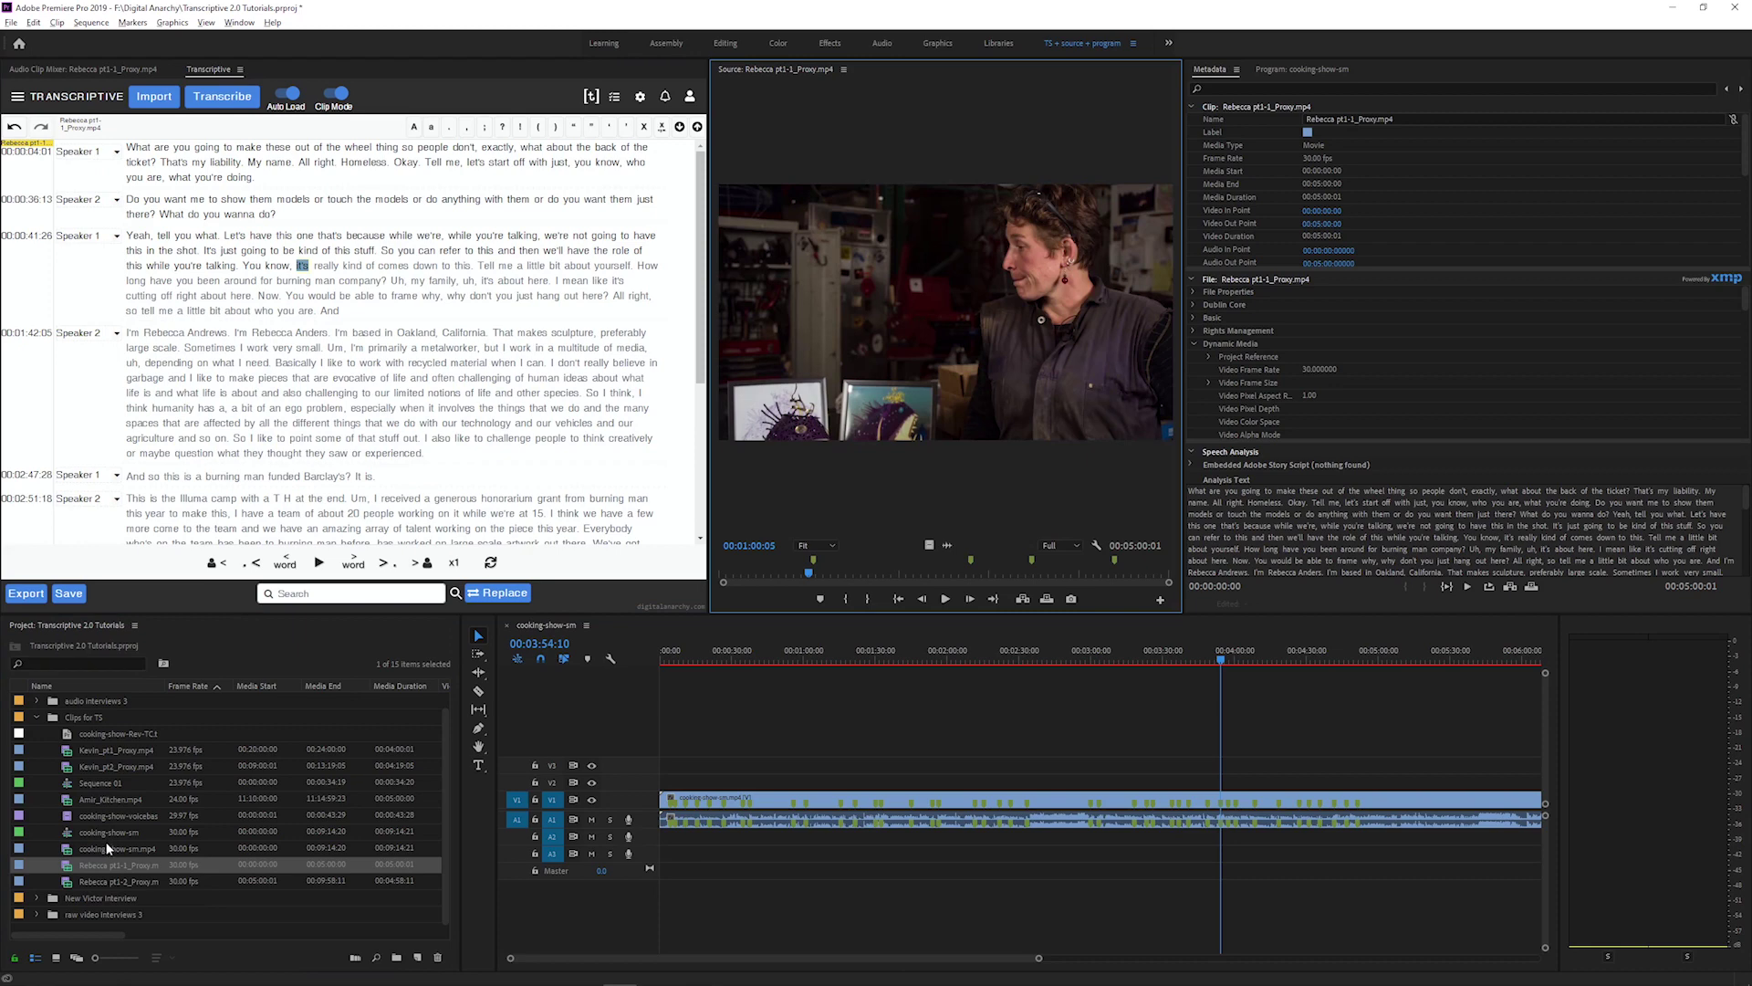
{"action": "double_click", "coordinate": [113, 799]}
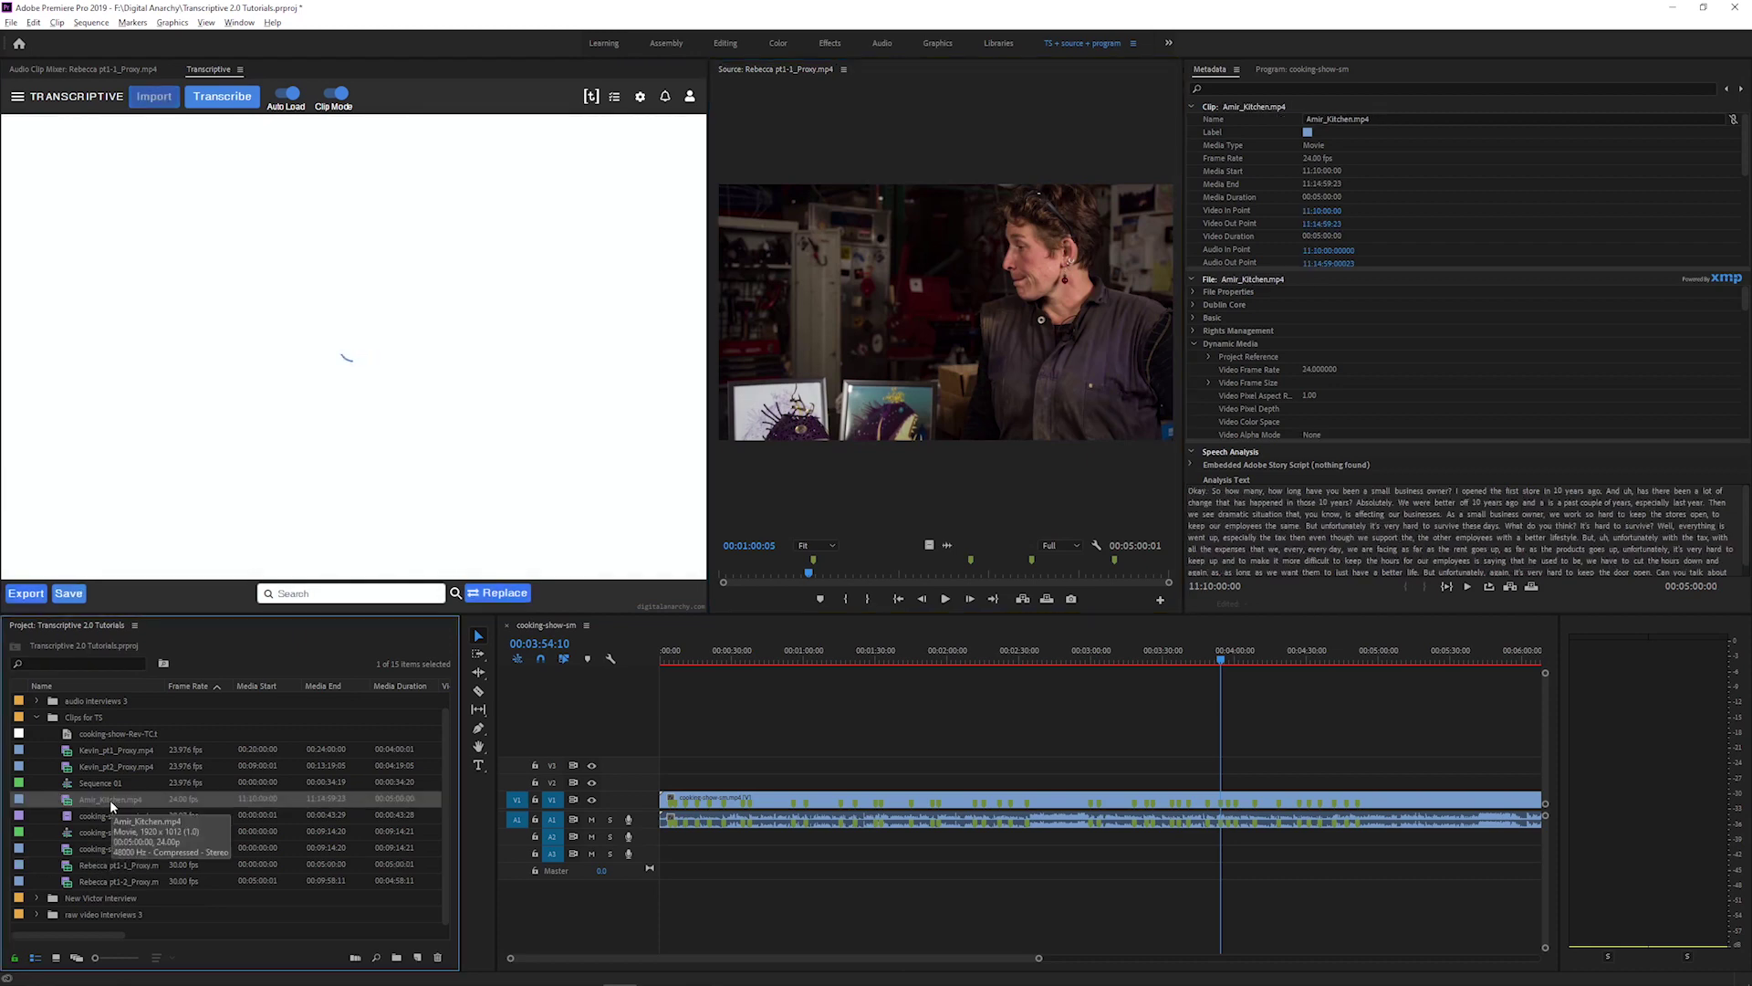
{"action": "double_click", "coordinate": [110, 881]}
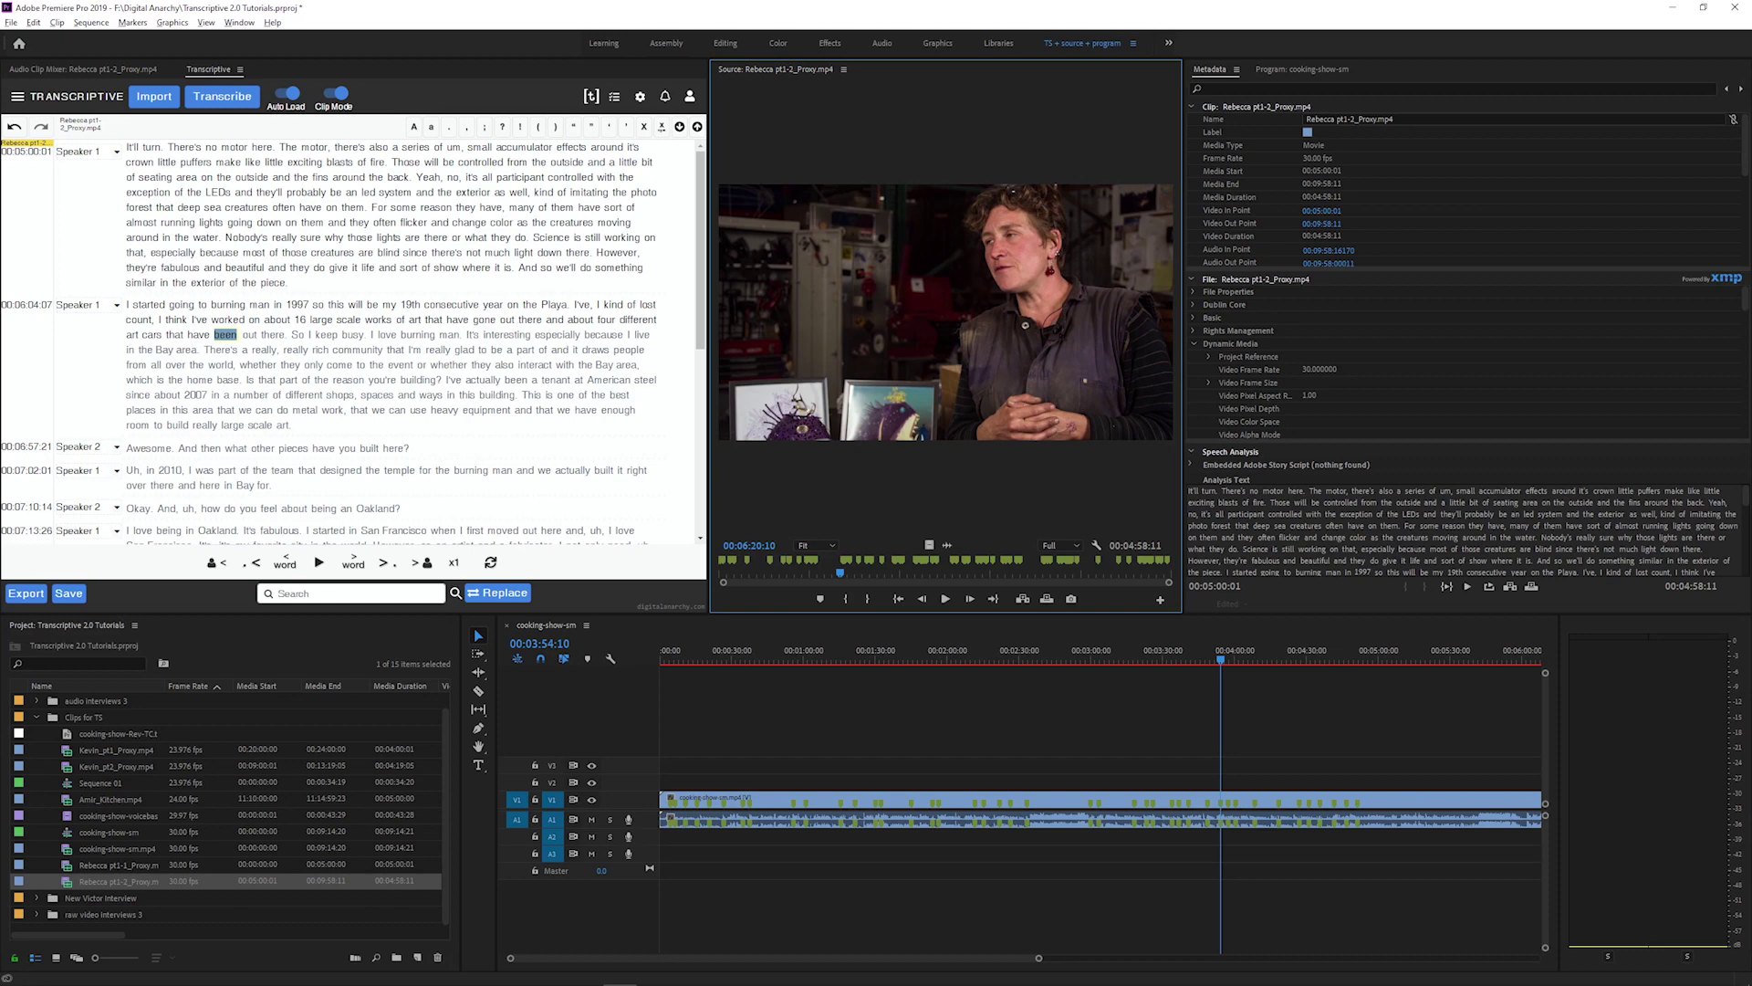
{"action": "left_click", "coordinate": [420, 957]}
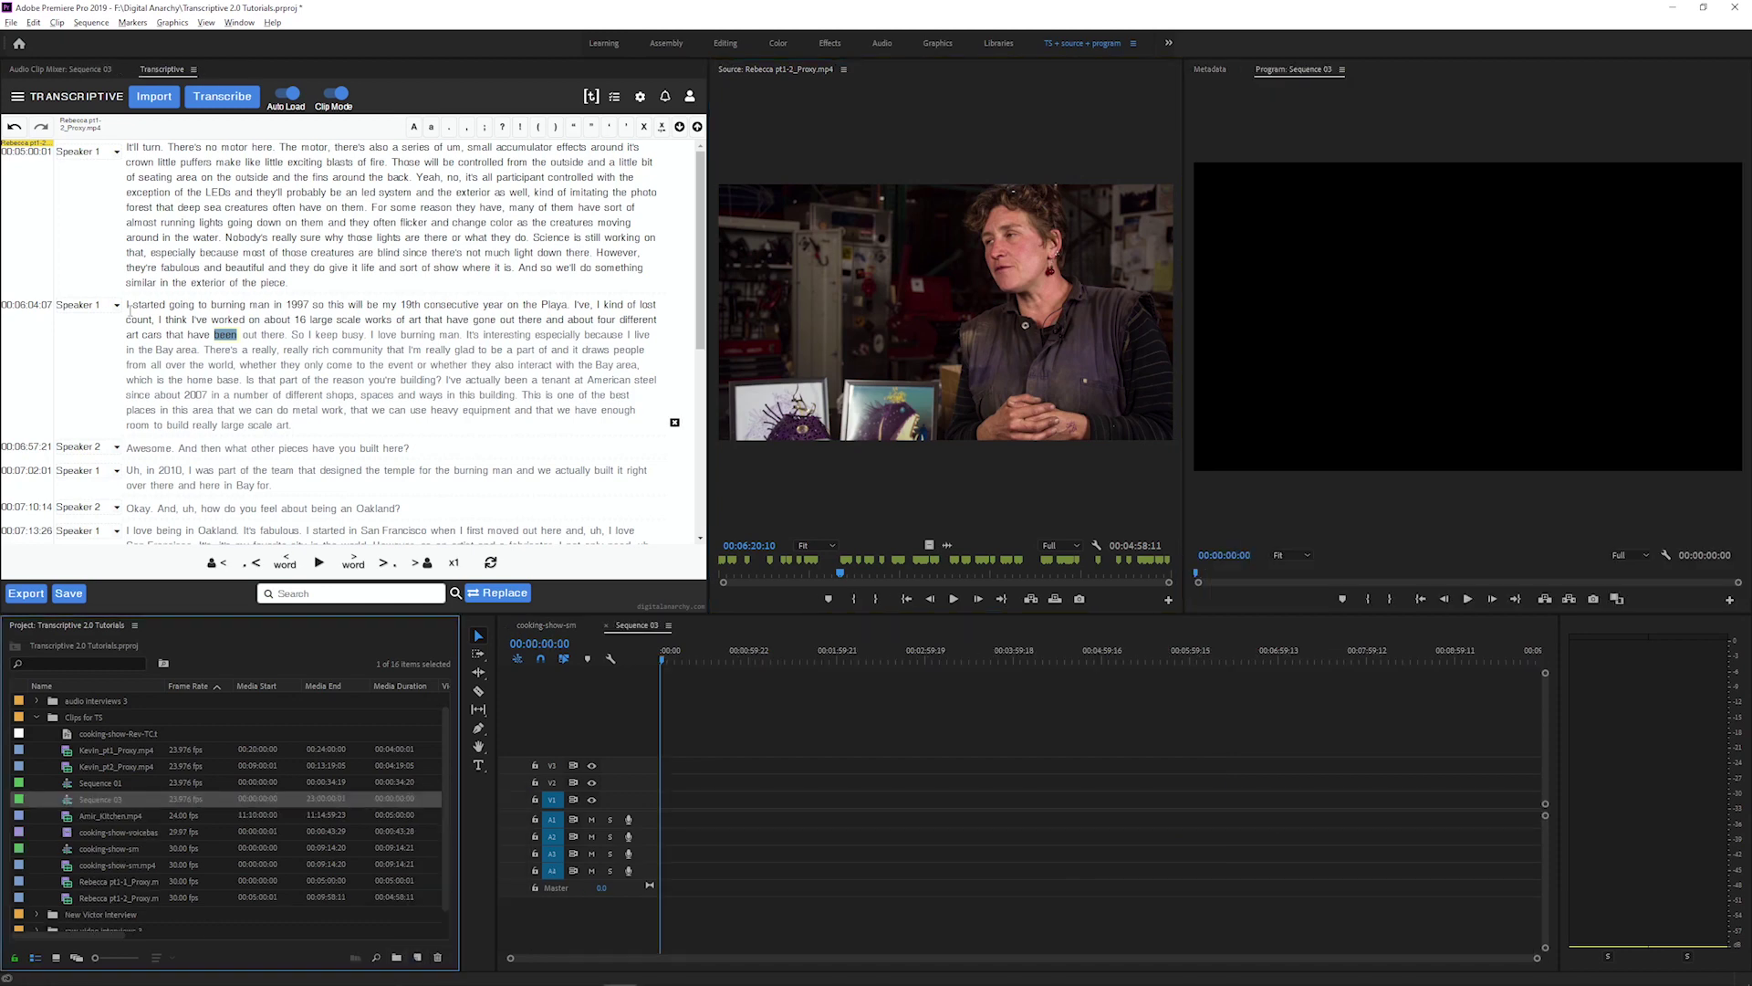
Step: Mark In/Out around the Burning Man passage, ending after 'the Bay area'
{"action": "left_click", "coordinate": [128, 306]}
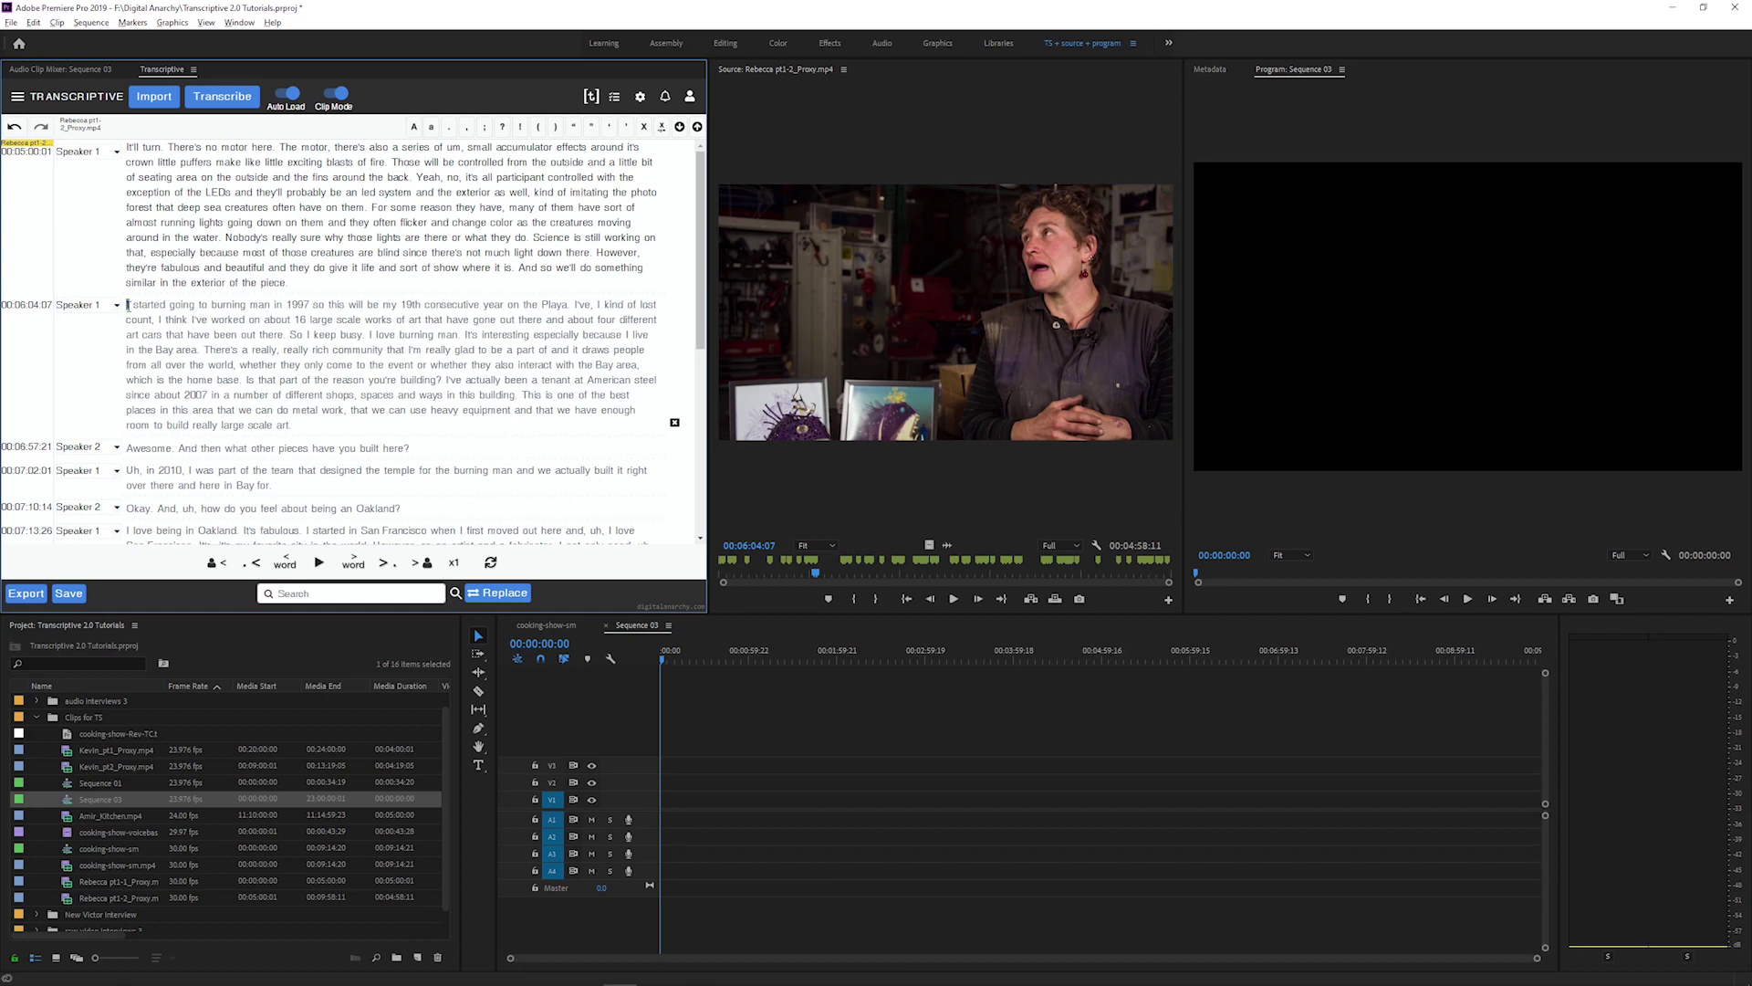
{"action": "key", "text": "i"}
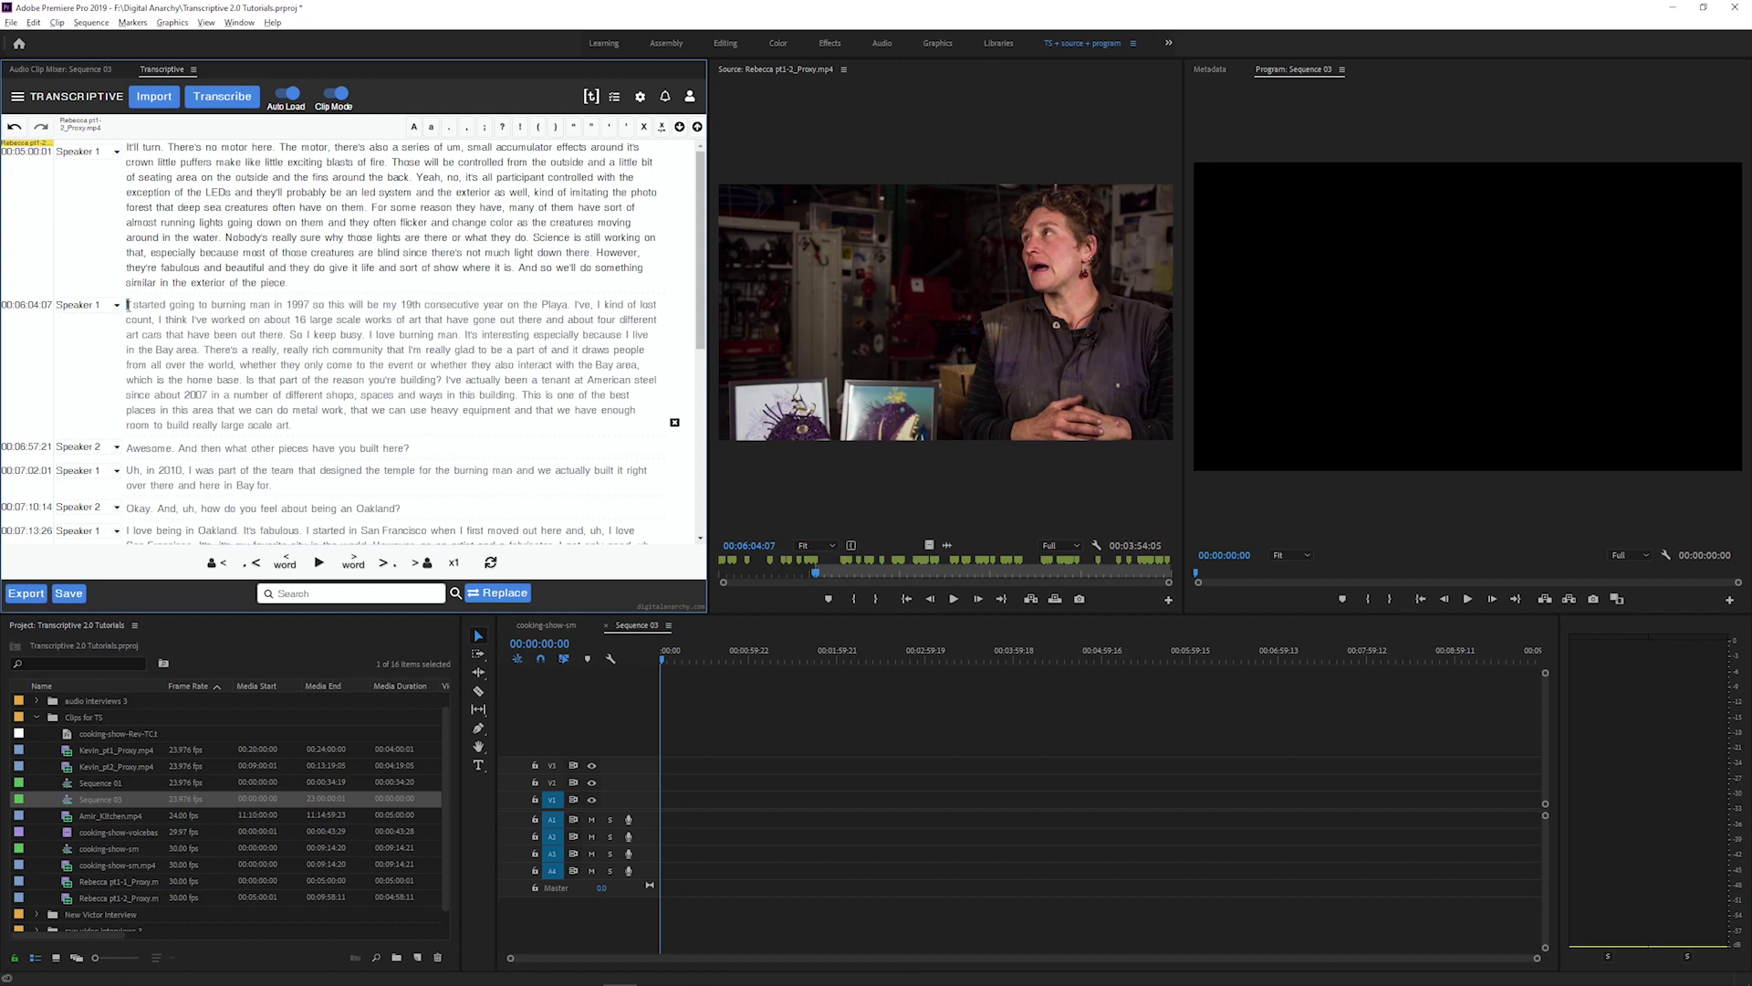
{"action": "left_click", "coordinate": [190, 350]}
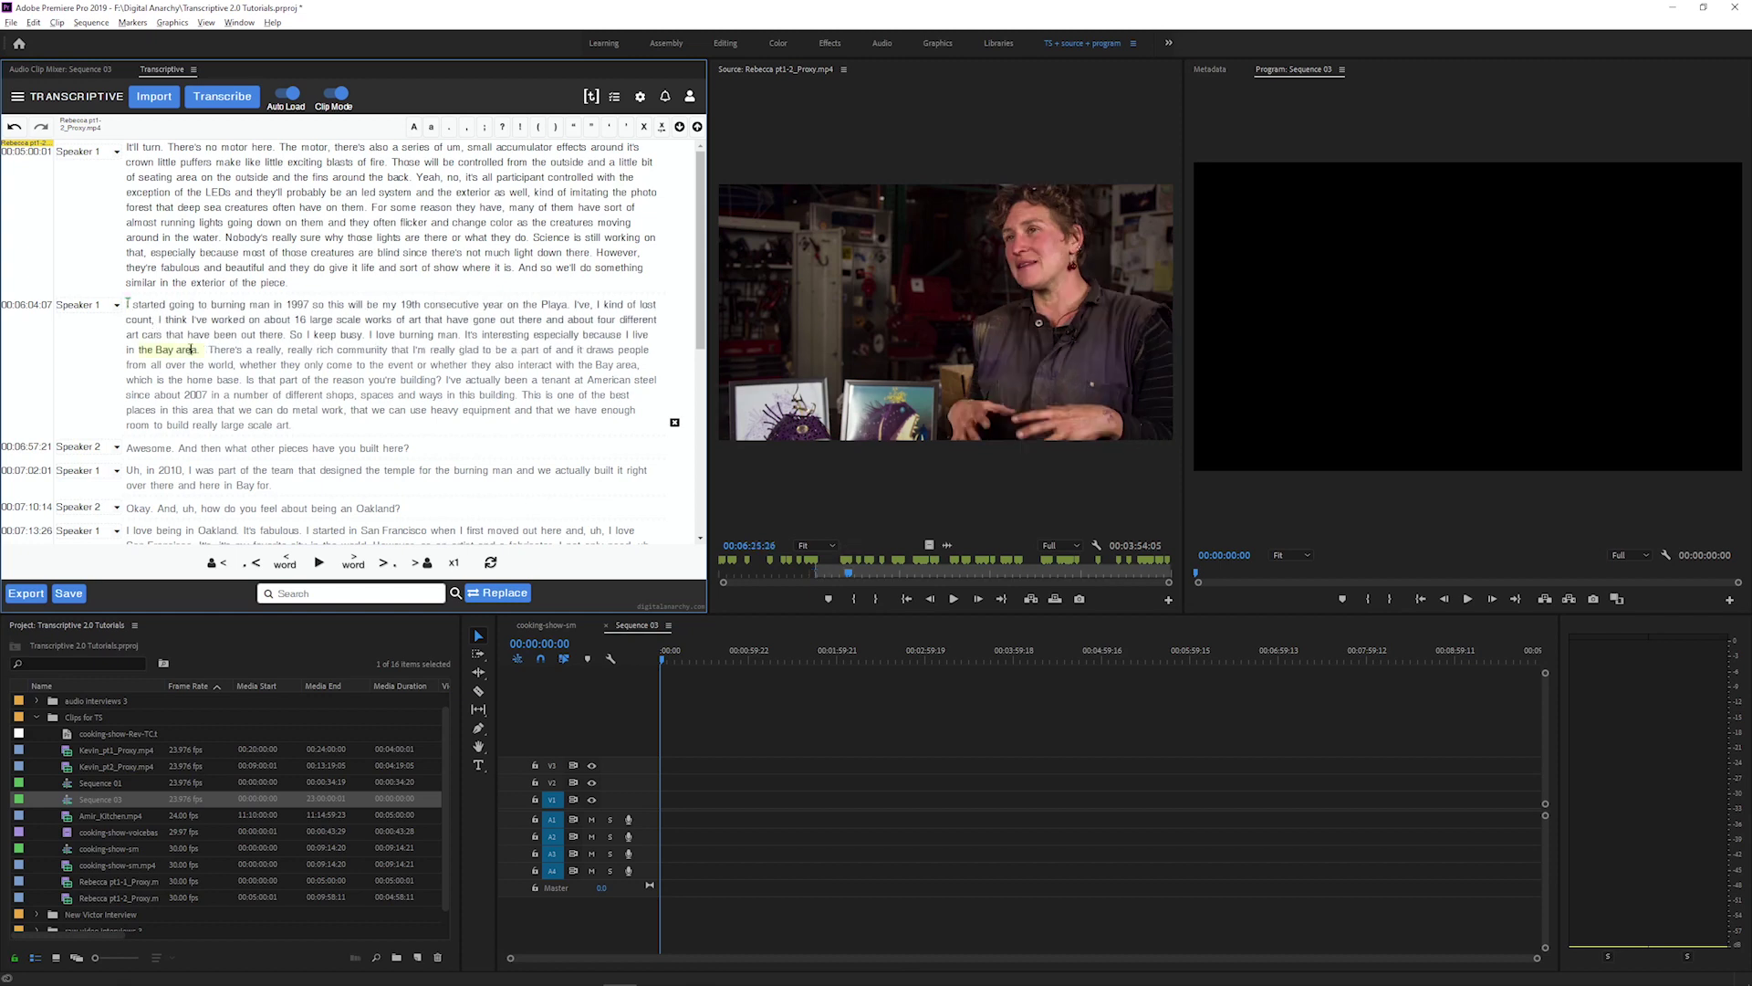
{"action": "key", "text": "o"}
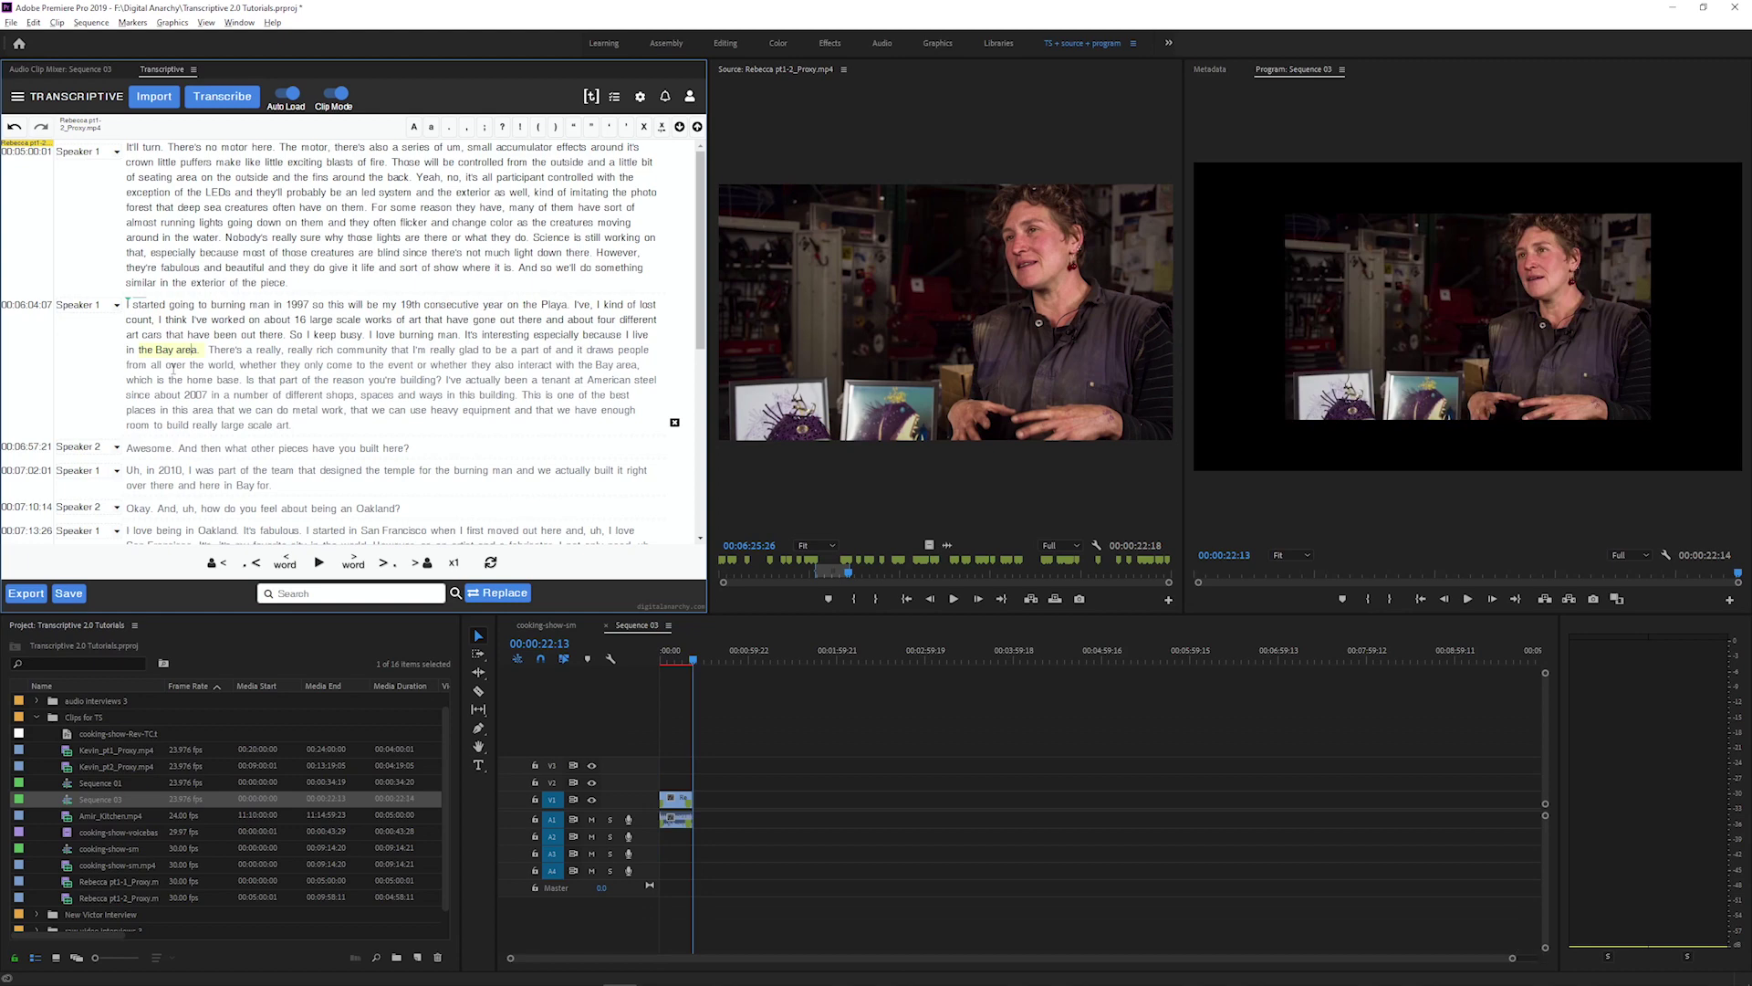
Step: Mark the Oakland passage as the next excerpt, ending at 'tight'
{"action": "scroll", "coordinate": [178, 374], "scroll_direction": "down", "scroll_amount": 1}
{"action": "scroll", "coordinate": [179, 377], "scroll_direction": "down", "scroll_amount": 1}
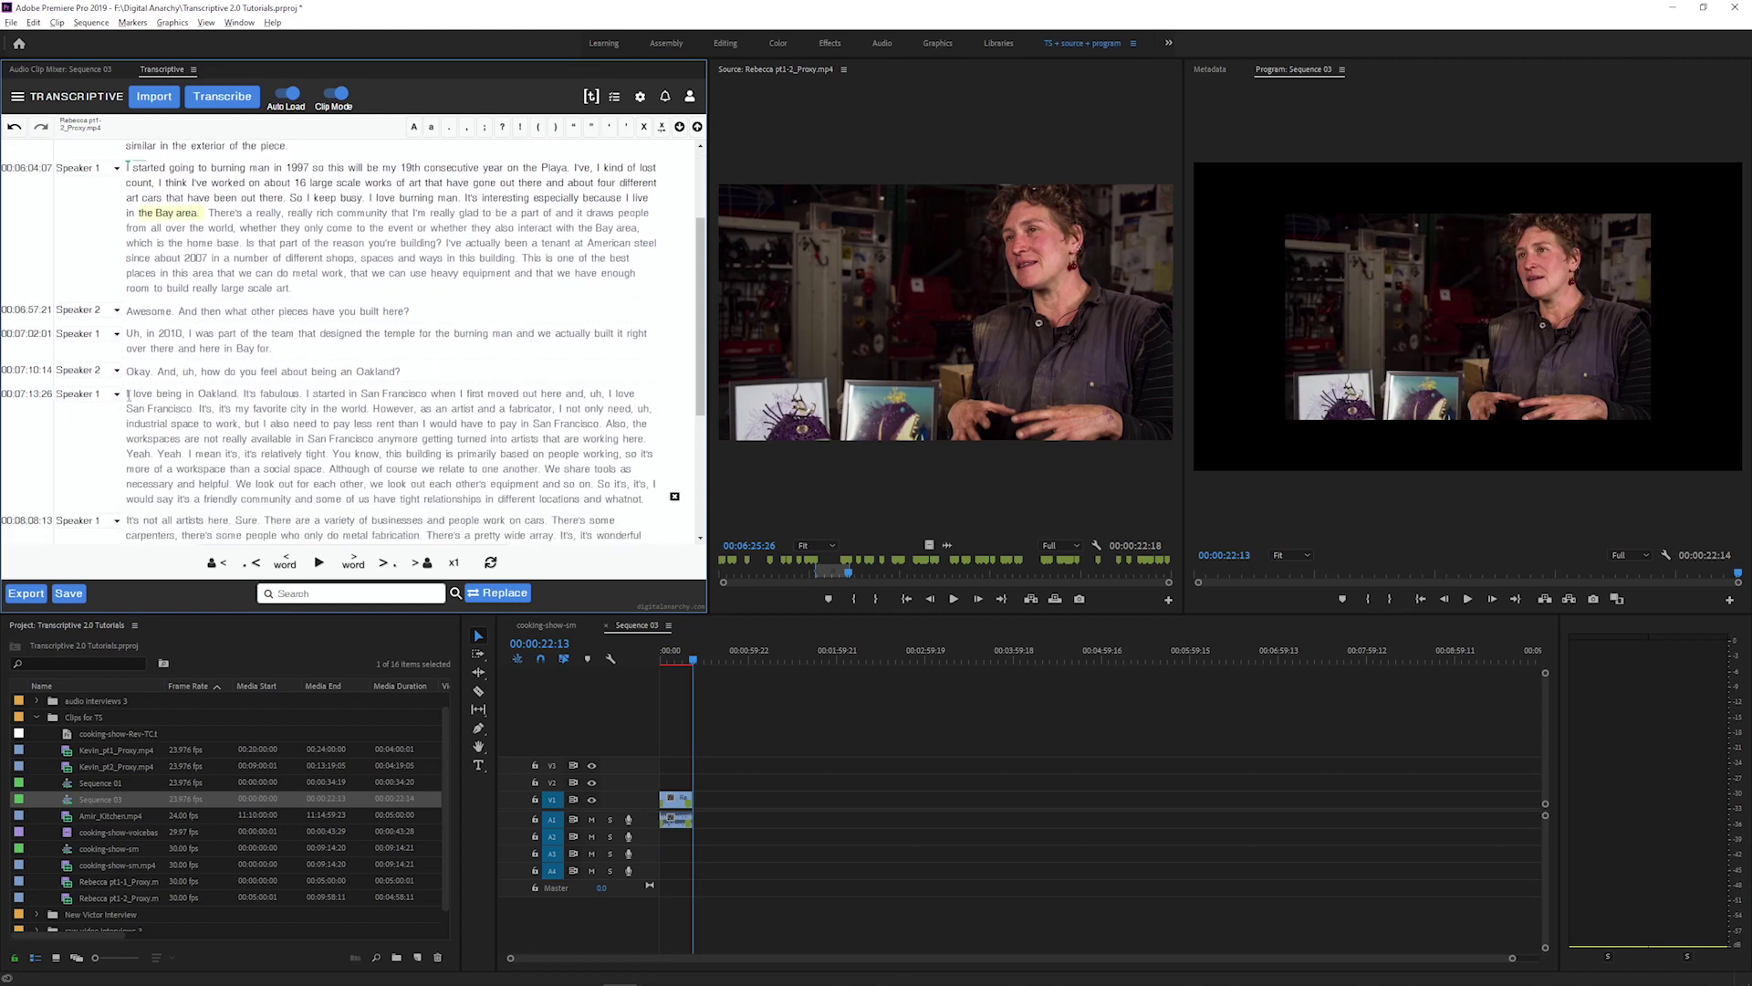
{"action": "left_click", "coordinate": [129, 392]}
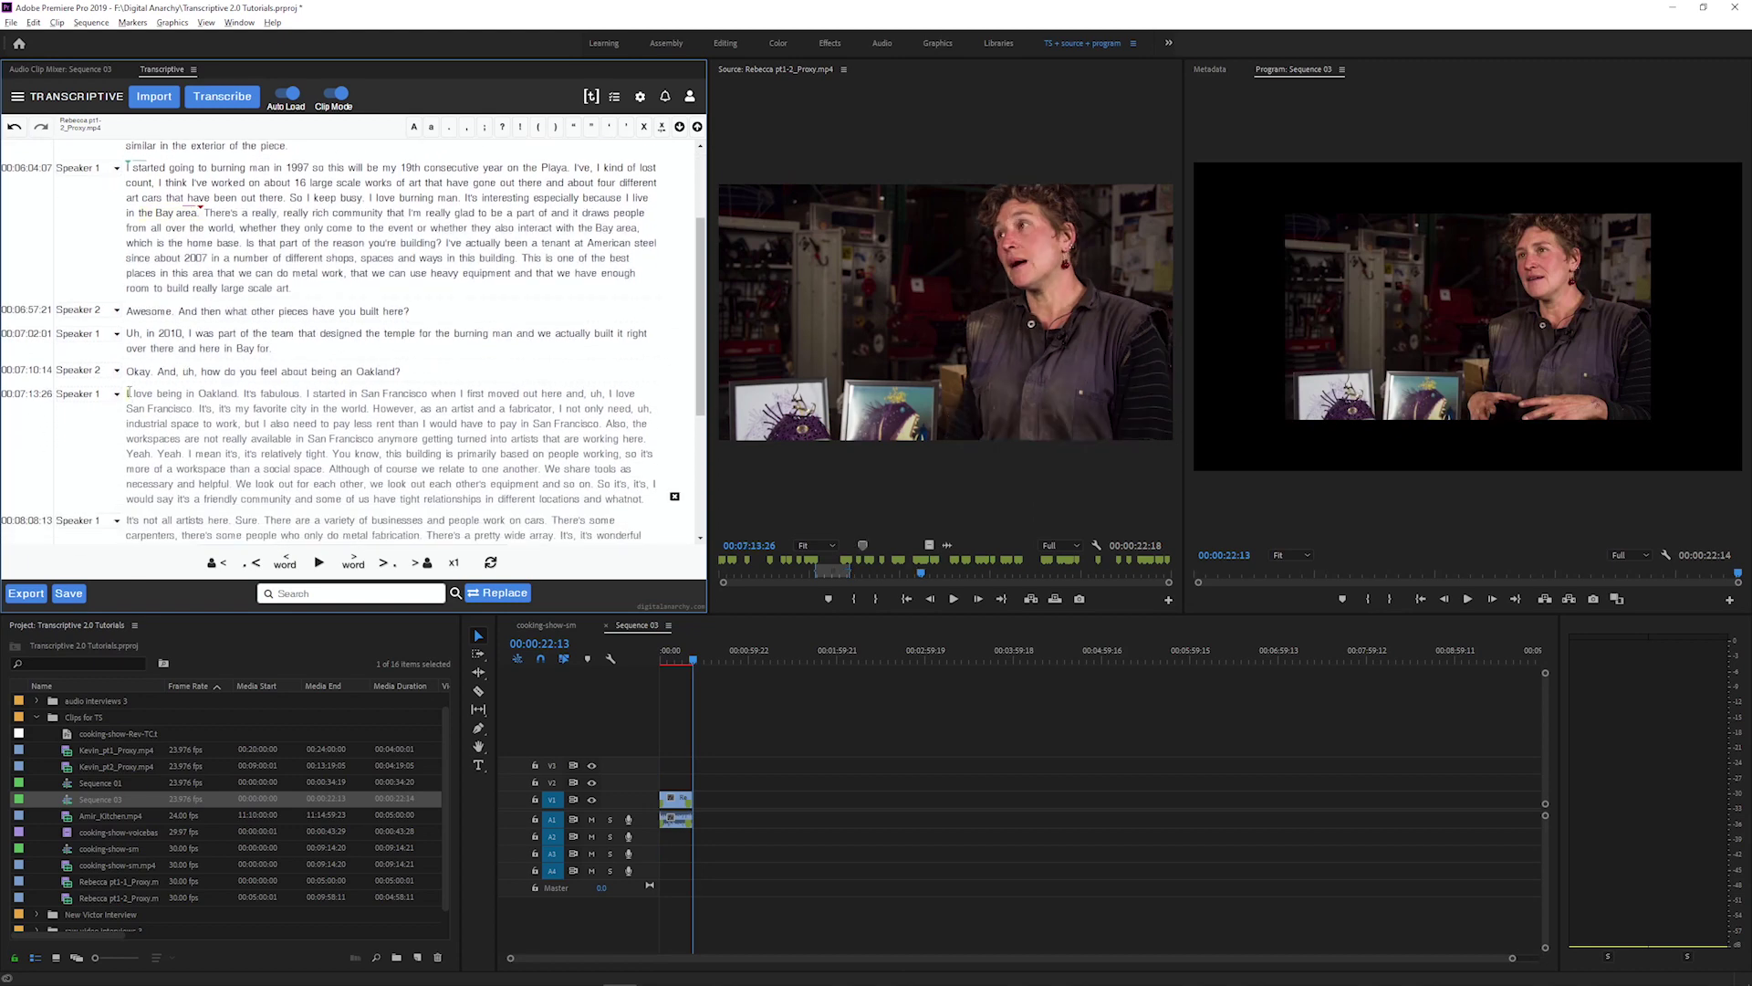
{"action": "key", "text": "i"}
{"action": "left_click", "coordinate": [315, 454]}
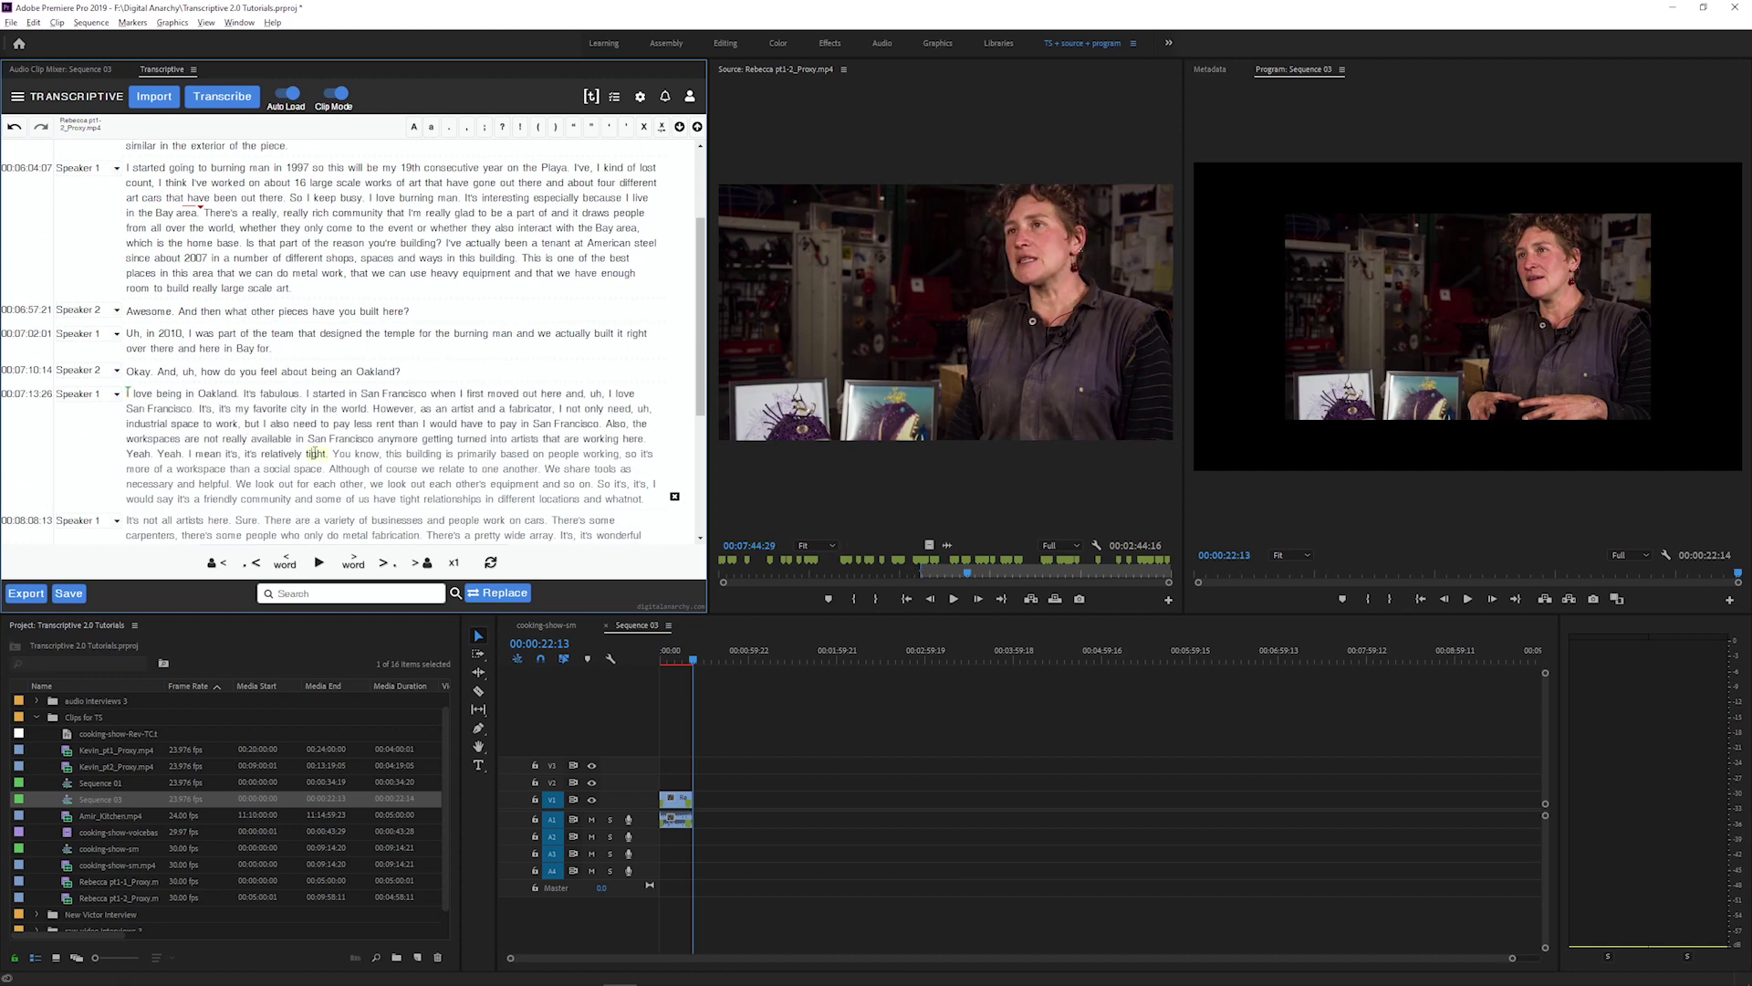
{"action": "key", "text": "o"}
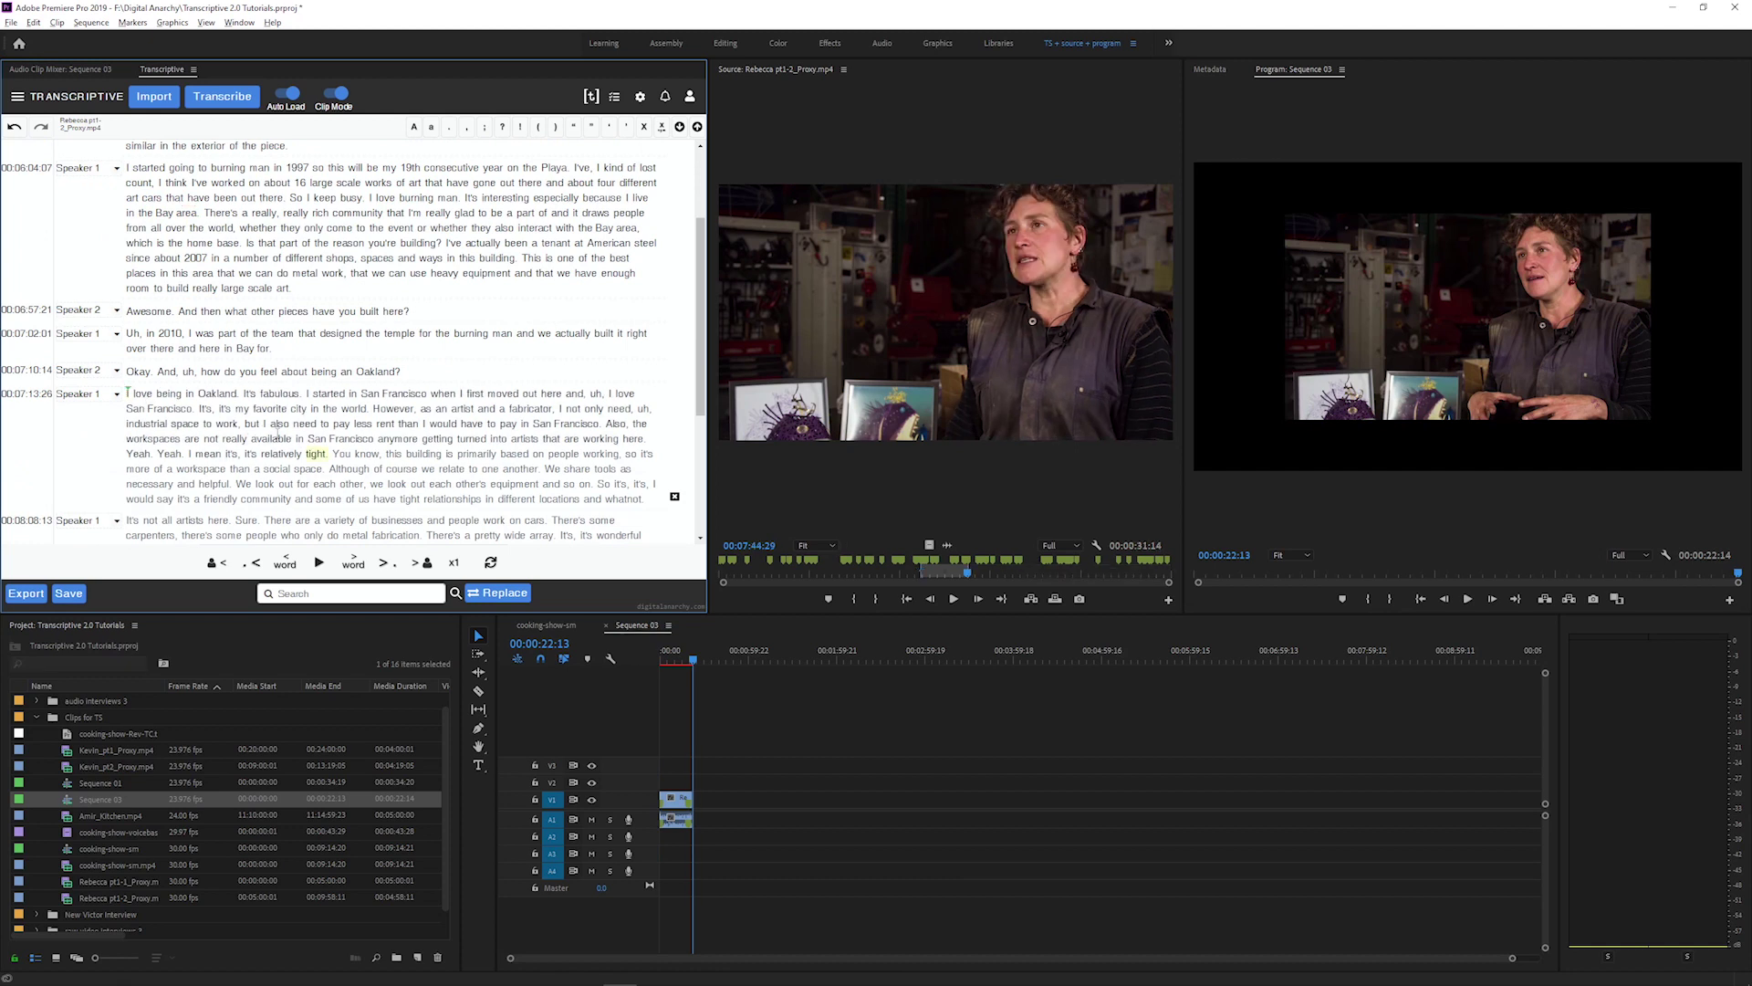
Step: Select the third excerpt from 'They' to the word 'crossed'
{"action": "left_click", "coordinate": [279, 437]}
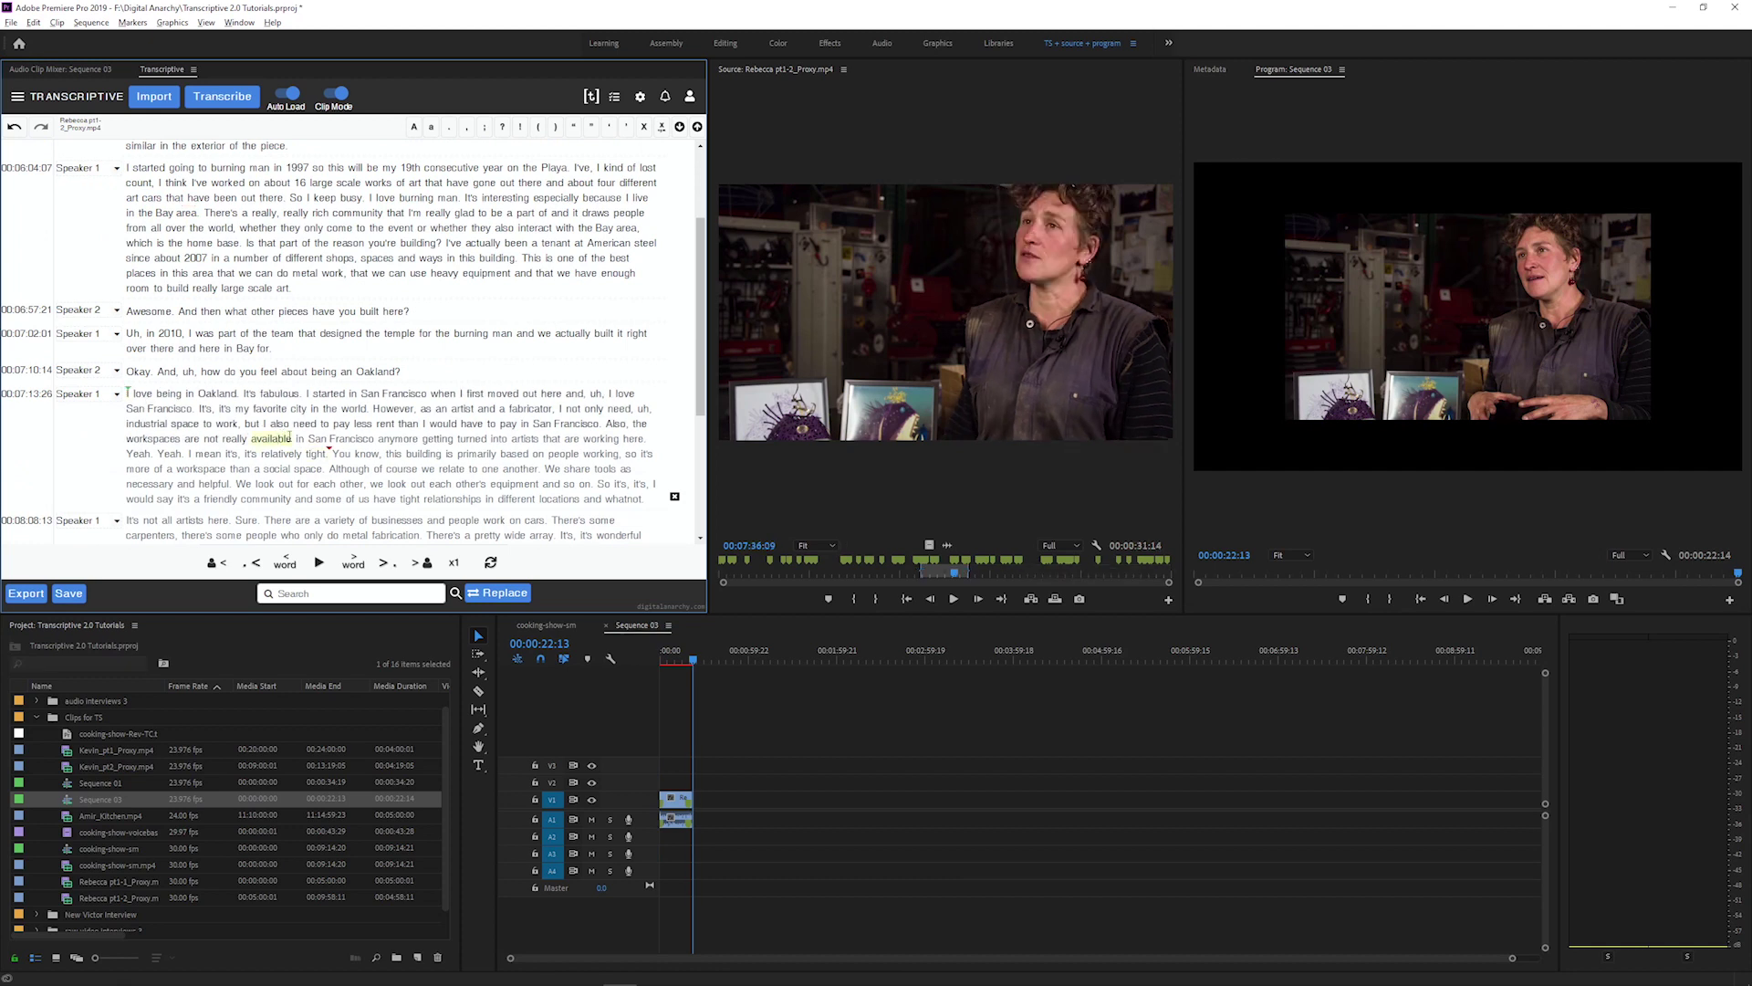
{"action": "scroll", "coordinate": [274, 429], "scroll_direction": "down", "scroll_amount": 3}
{"action": "left_click", "coordinate": [201, 404]}
{"action": "left_click", "coordinate": [237, 481]}
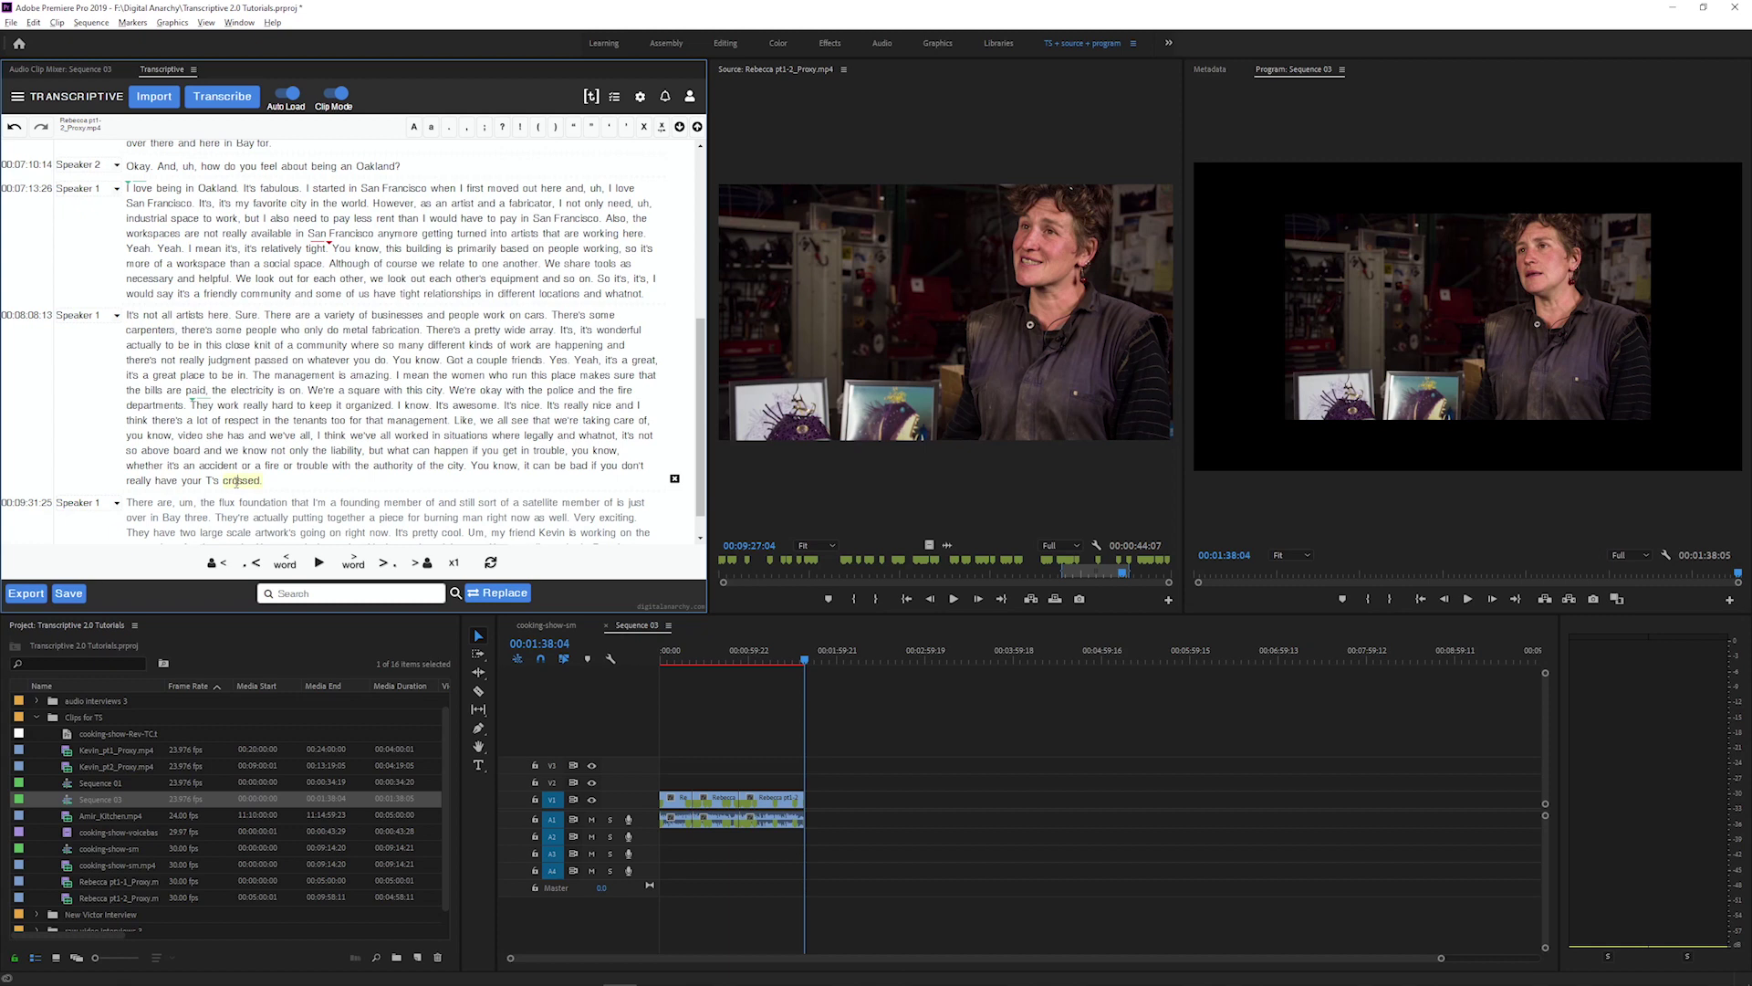
Step: Switch to Sequence 03's transcript, cut the section between 'love' and 'and', and close the gap
{"action": "left_click", "coordinate": [338, 97]}
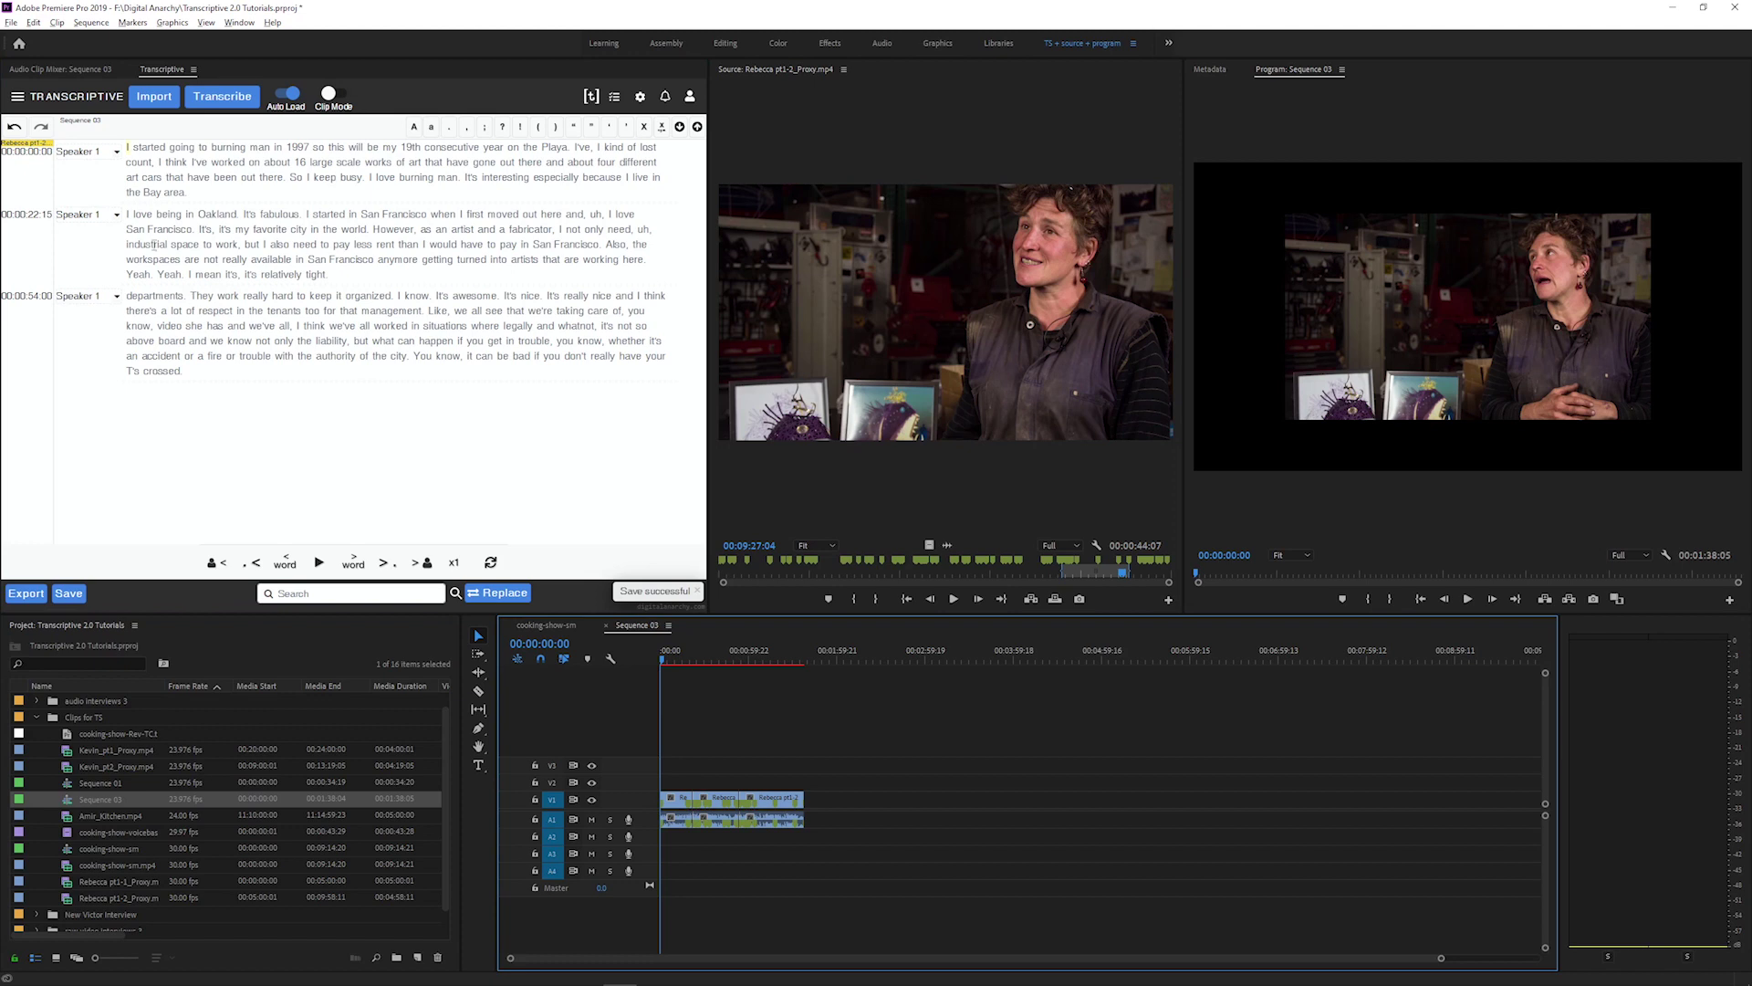
{"action": "left_click", "coordinate": [143, 214]}
{"action": "left_click", "coordinate": [236, 325]}
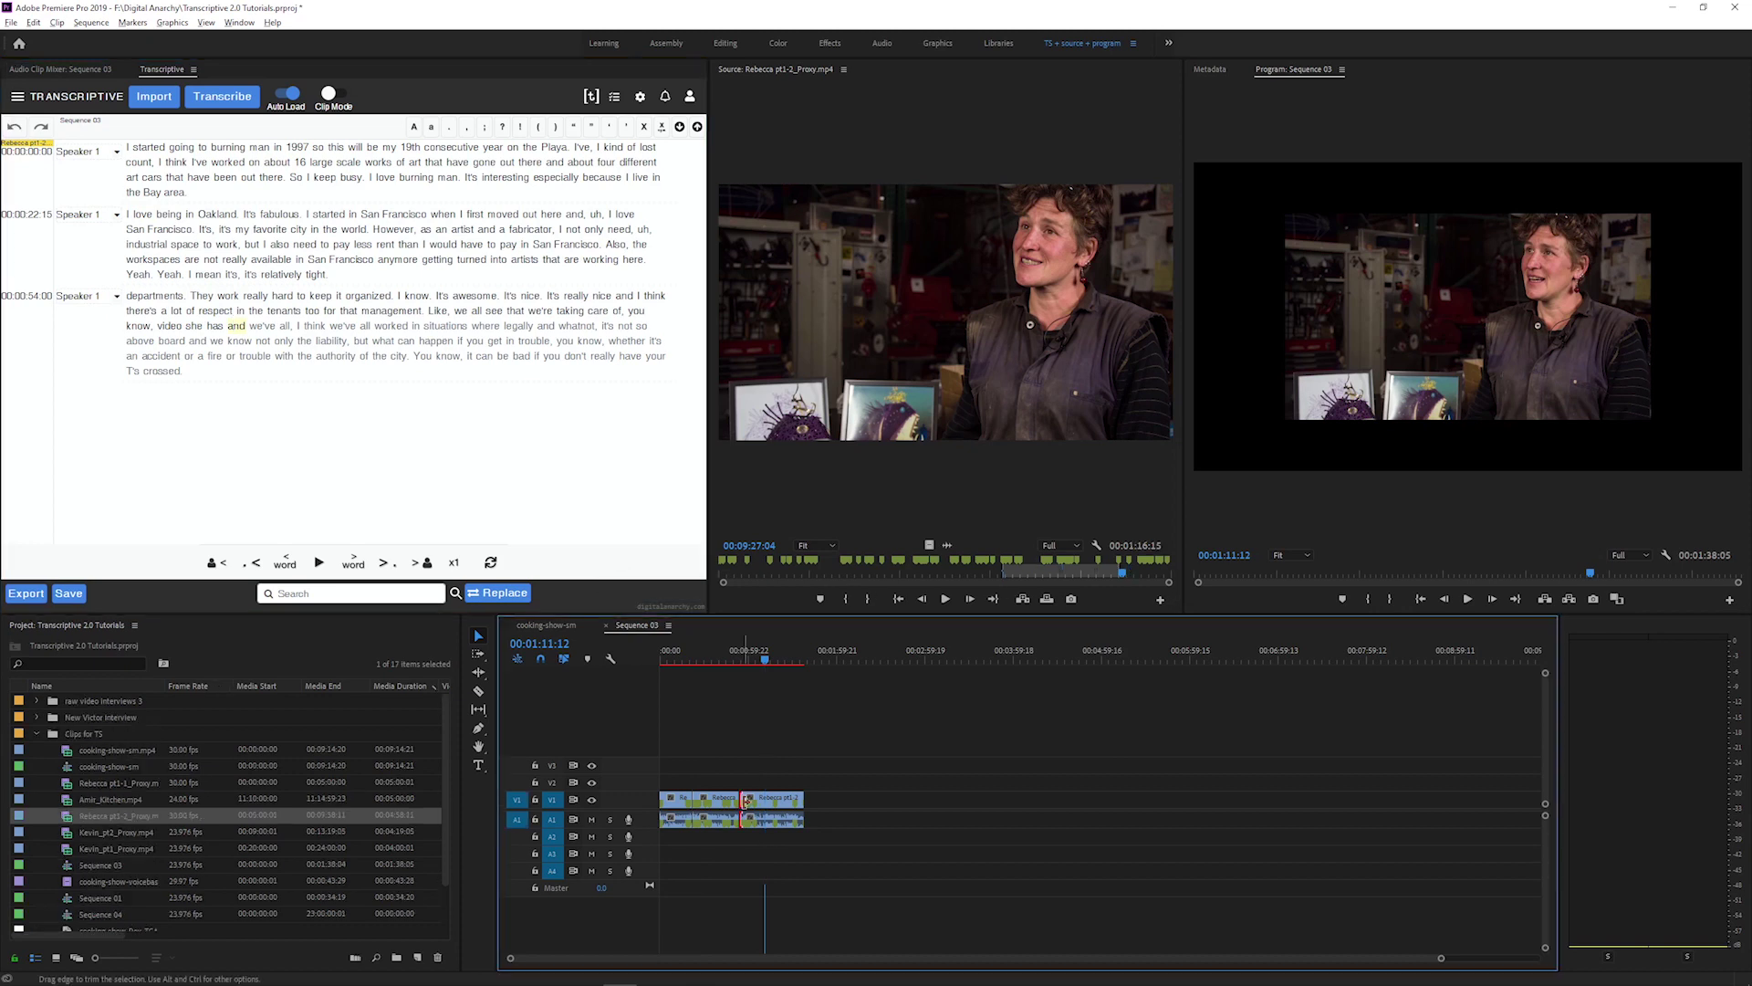
{"action": "key", "text": "Delete"}
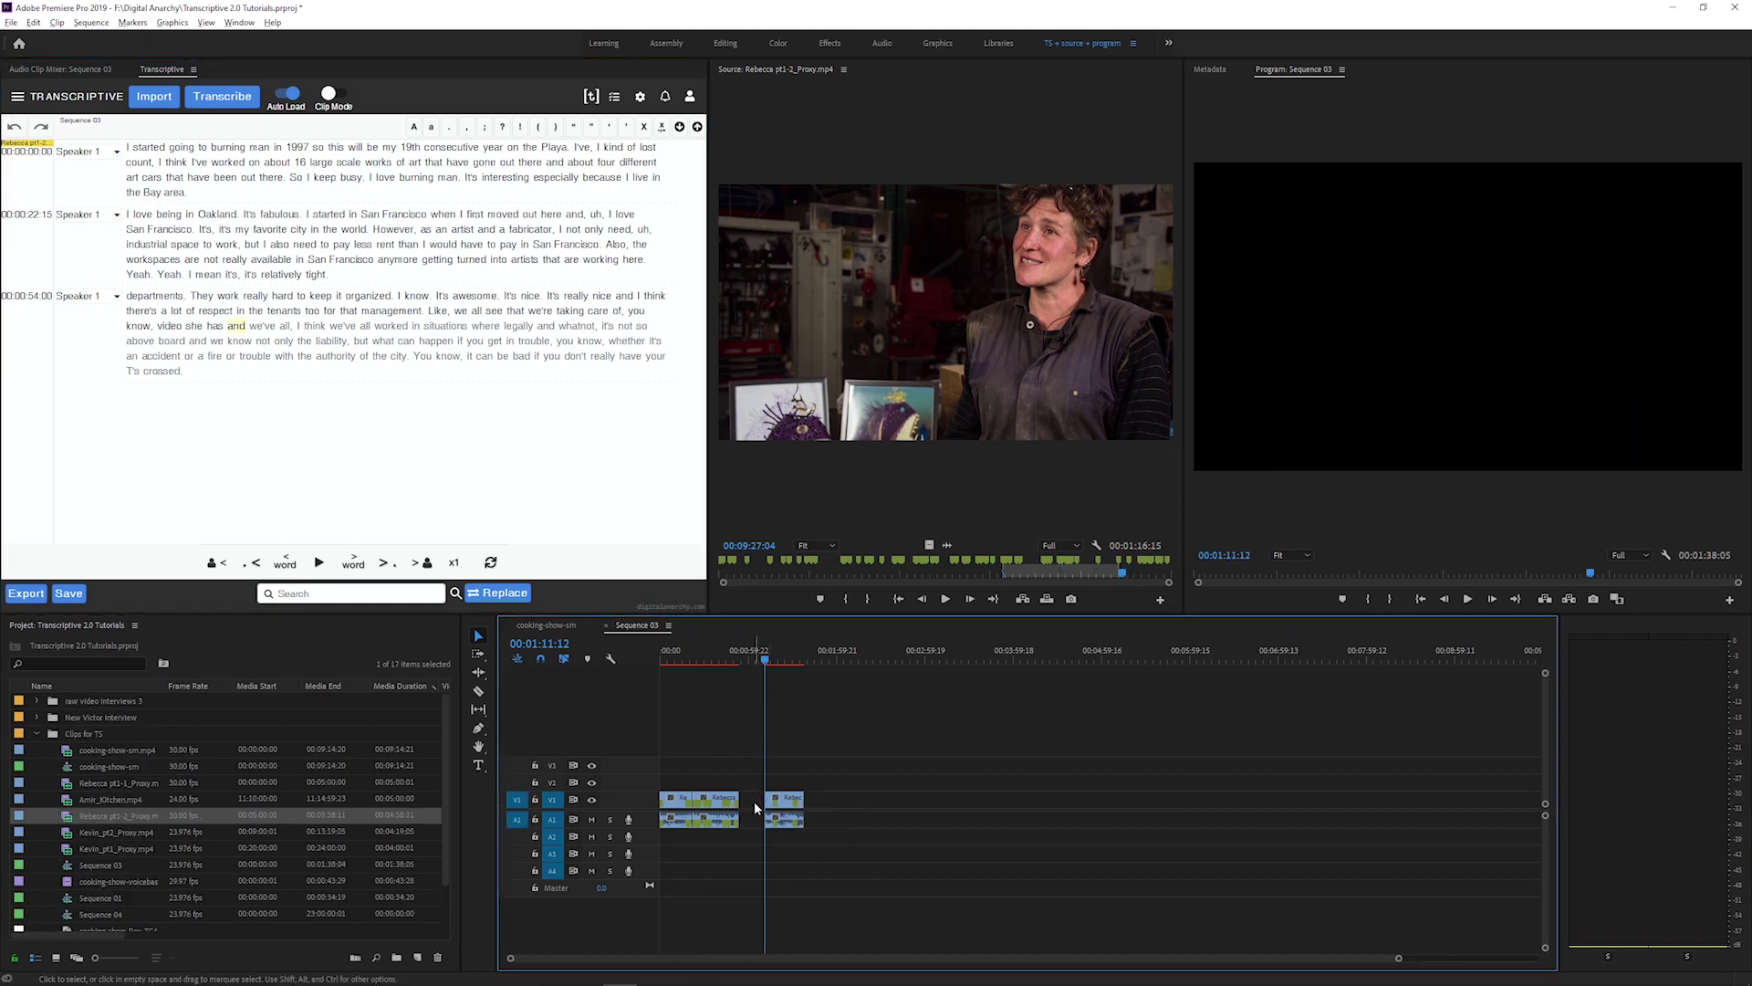
{"action": "left_click", "coordinate": [754, 803]}
{"action": "key", "text": "Delete"}
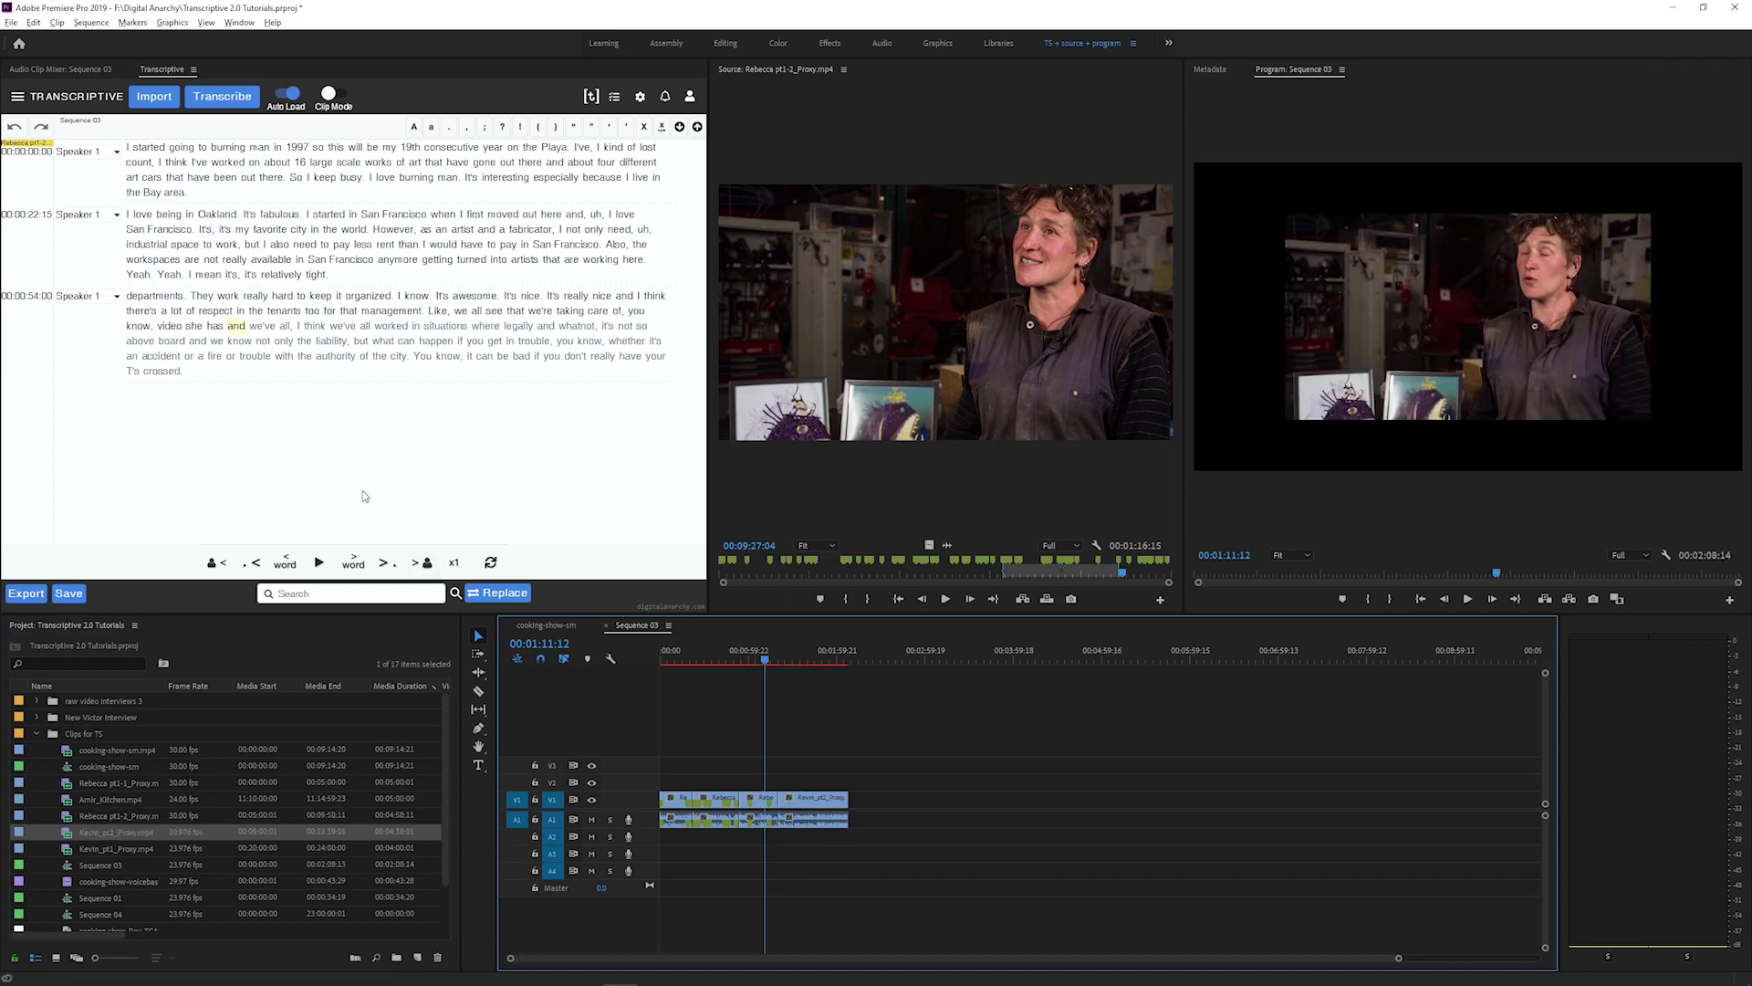
Step: Sync Sequence 03's transcript to the sequence edit and confirm the rebuild
{"action": "left_click", "coordinate": [16, 97]}
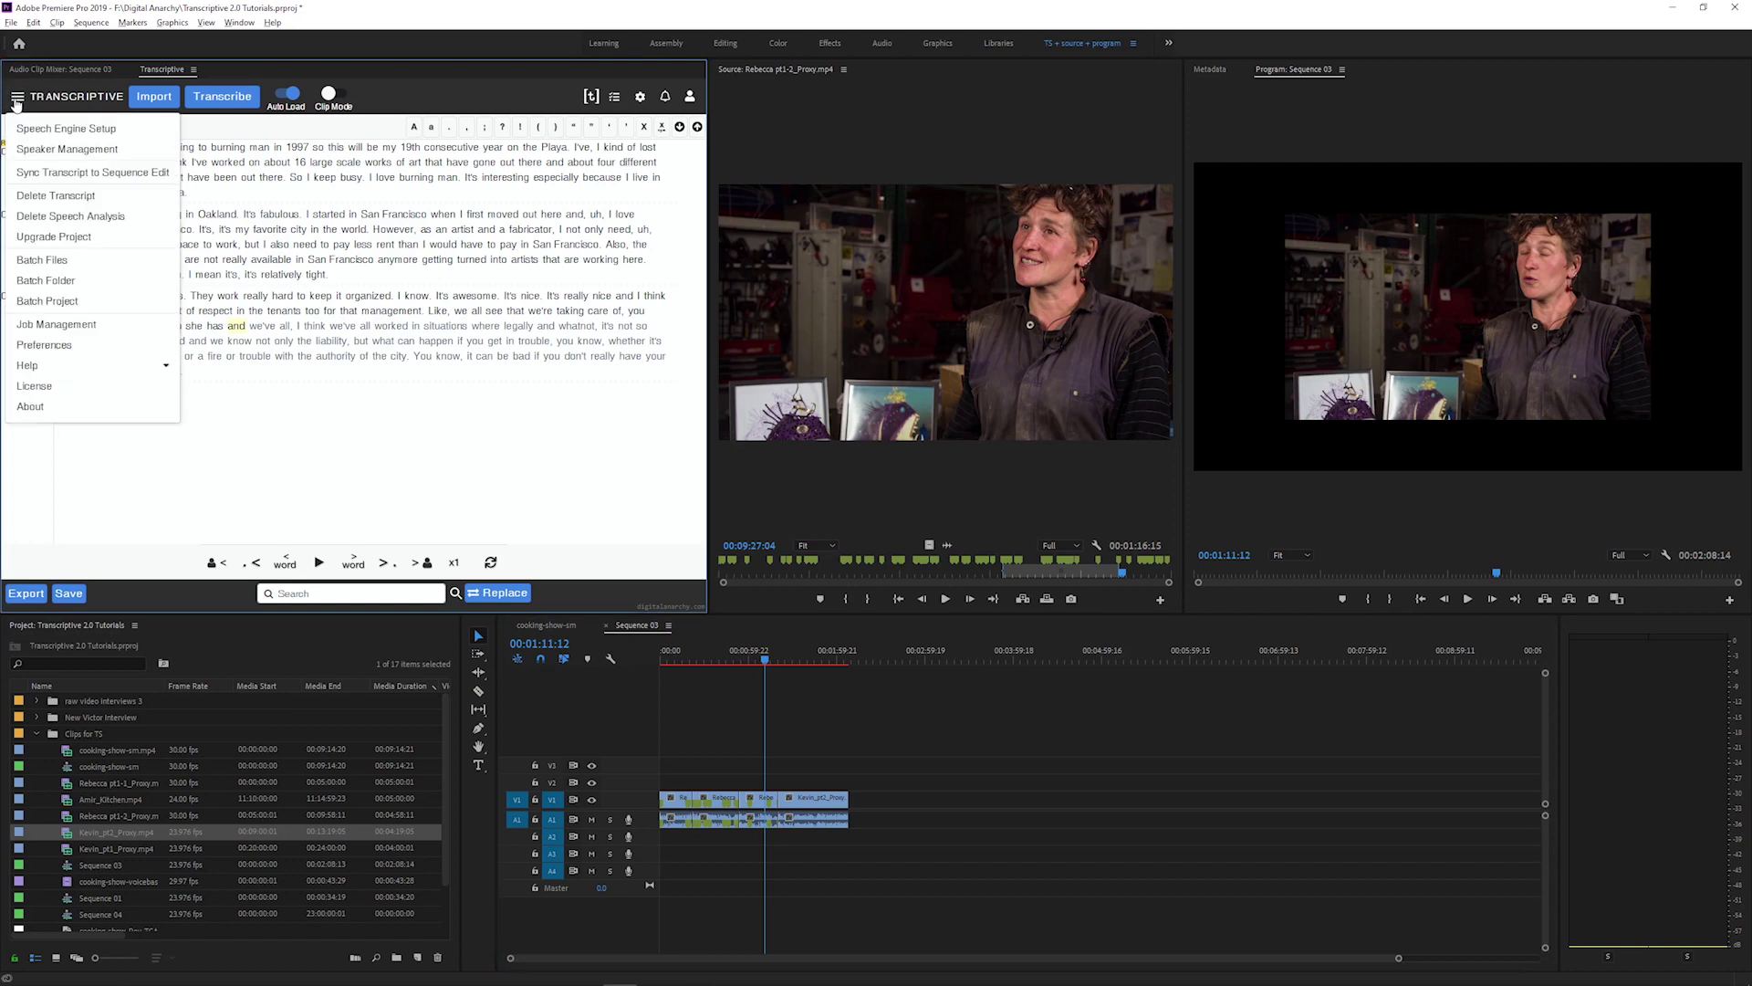
{"action": "left_click", "coordinate": [128, 172]}
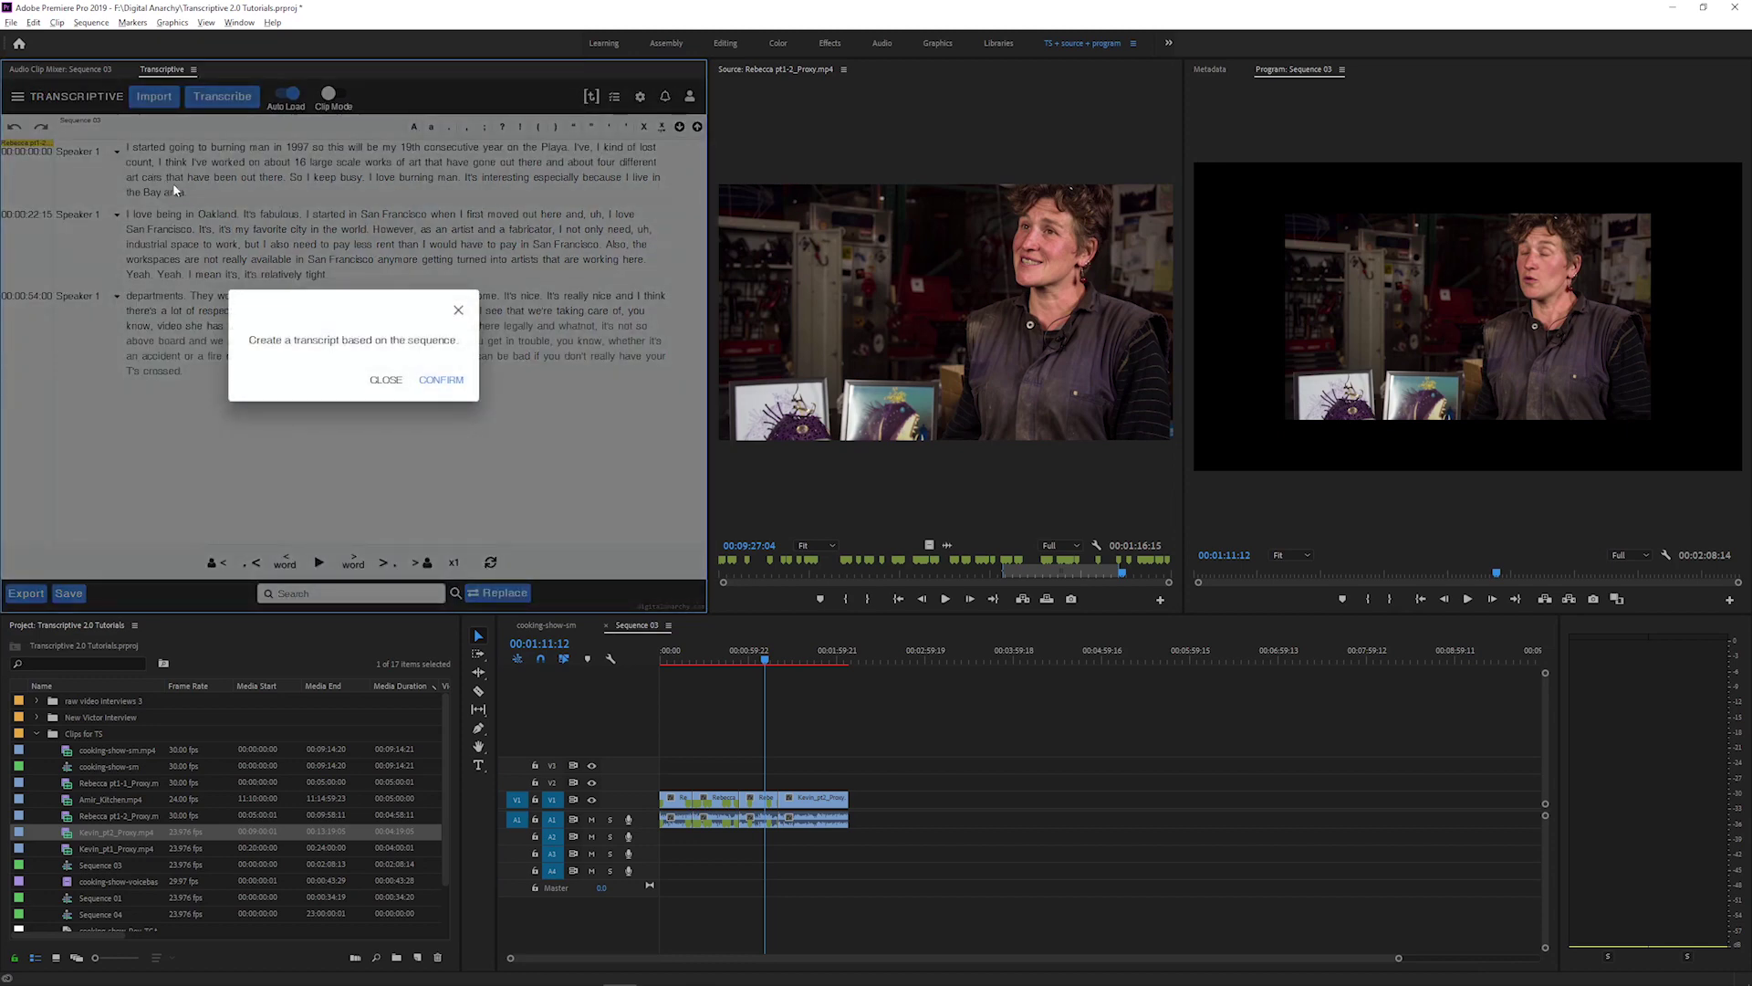
{"action": "left_click", "coordinate": [440, 380]}
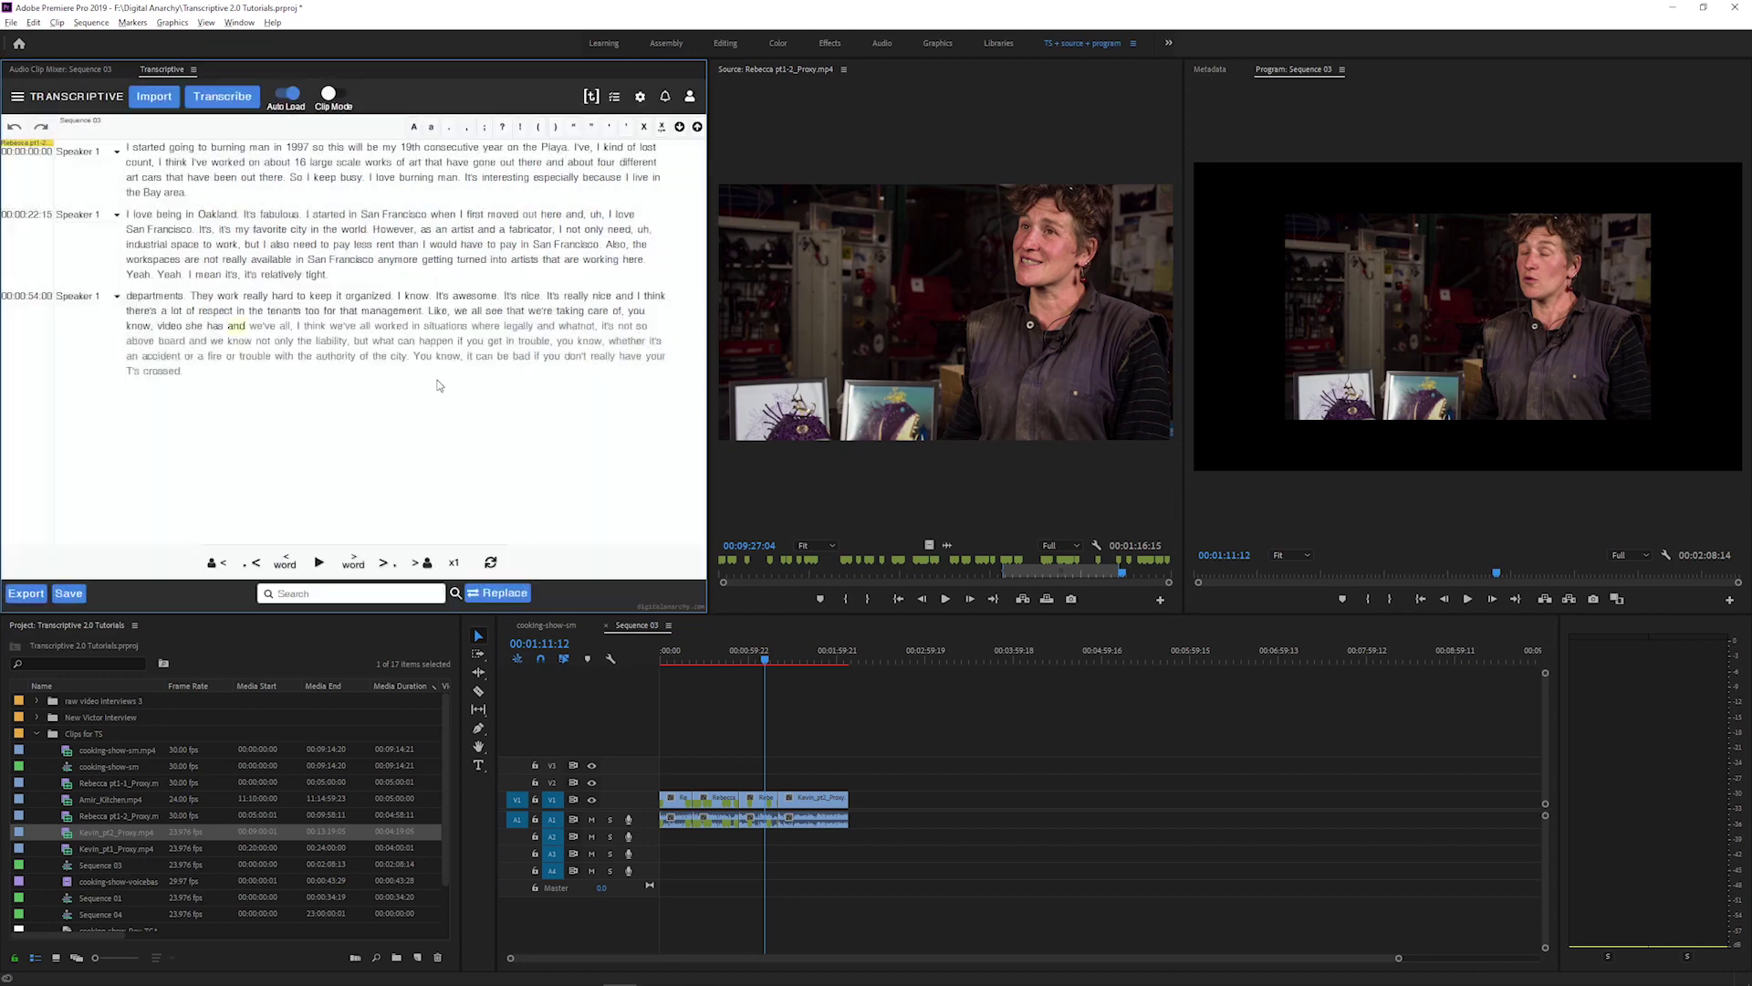
Step: Delete the stray 'tight' and 'did' fragments and select the misheard name in the new paragraph
{"action": "left_click", "coordinate": [279, 326]}
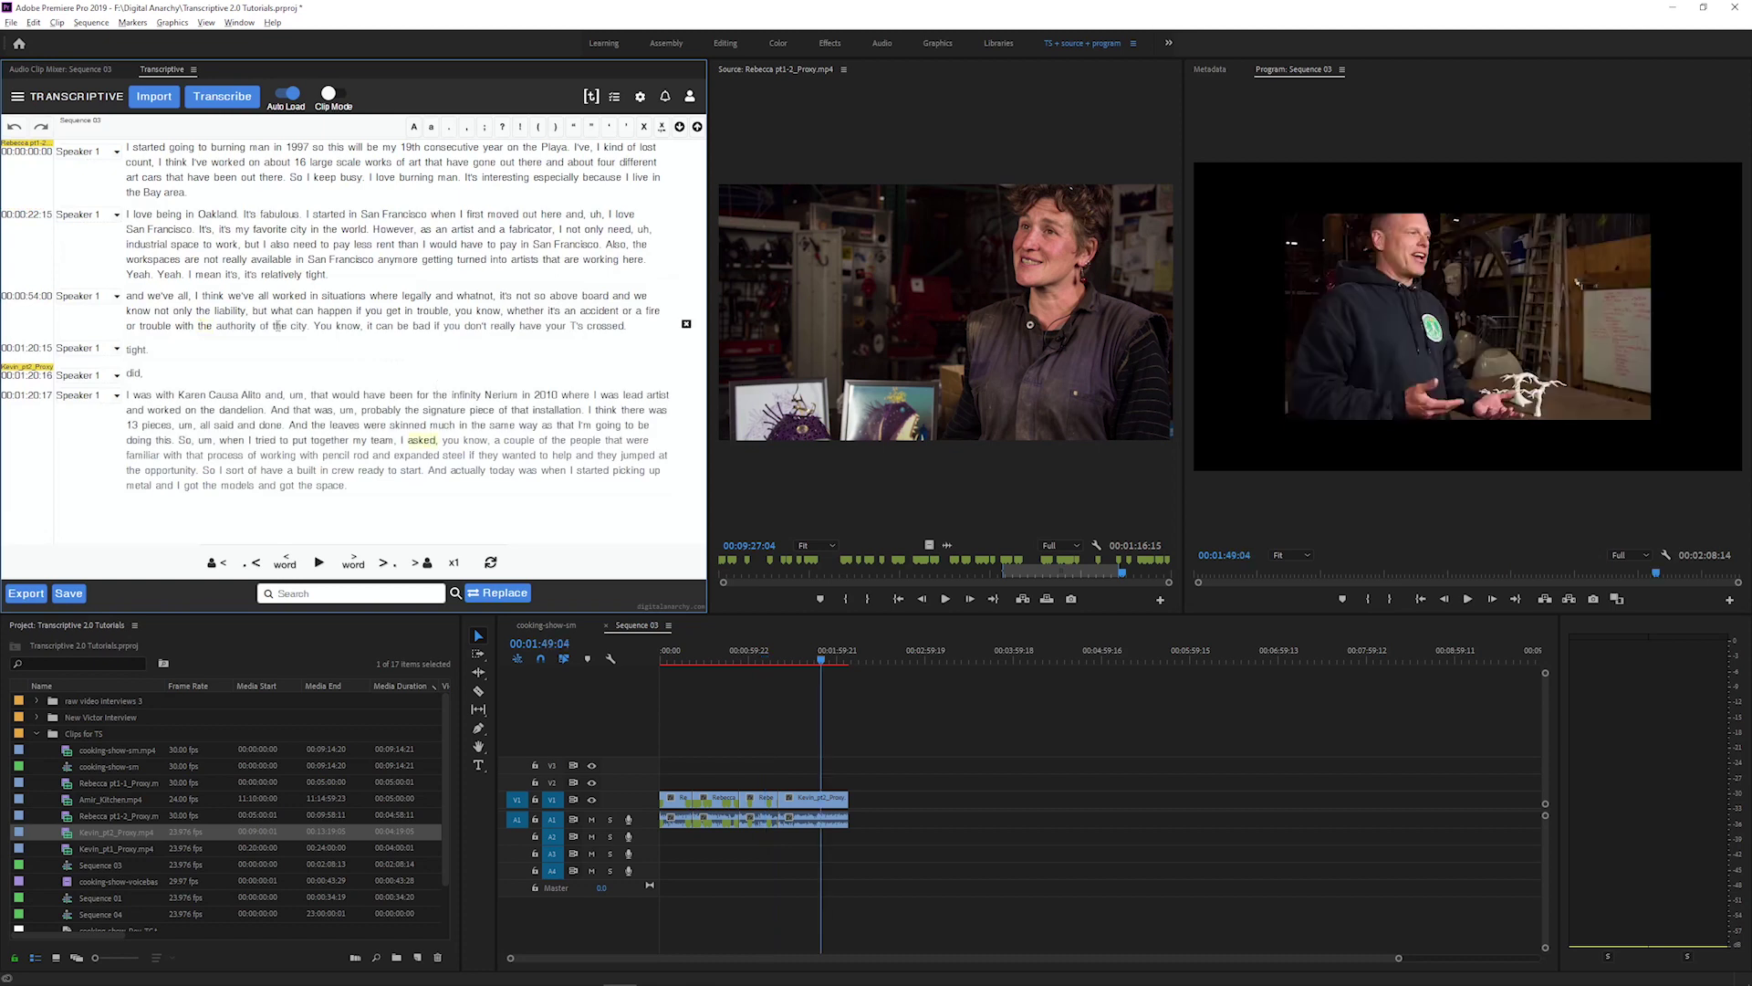
{"action": "left_click", "coordinate": [790, 821]}
{"action": "left_click", "coordinate": [449, 244]}
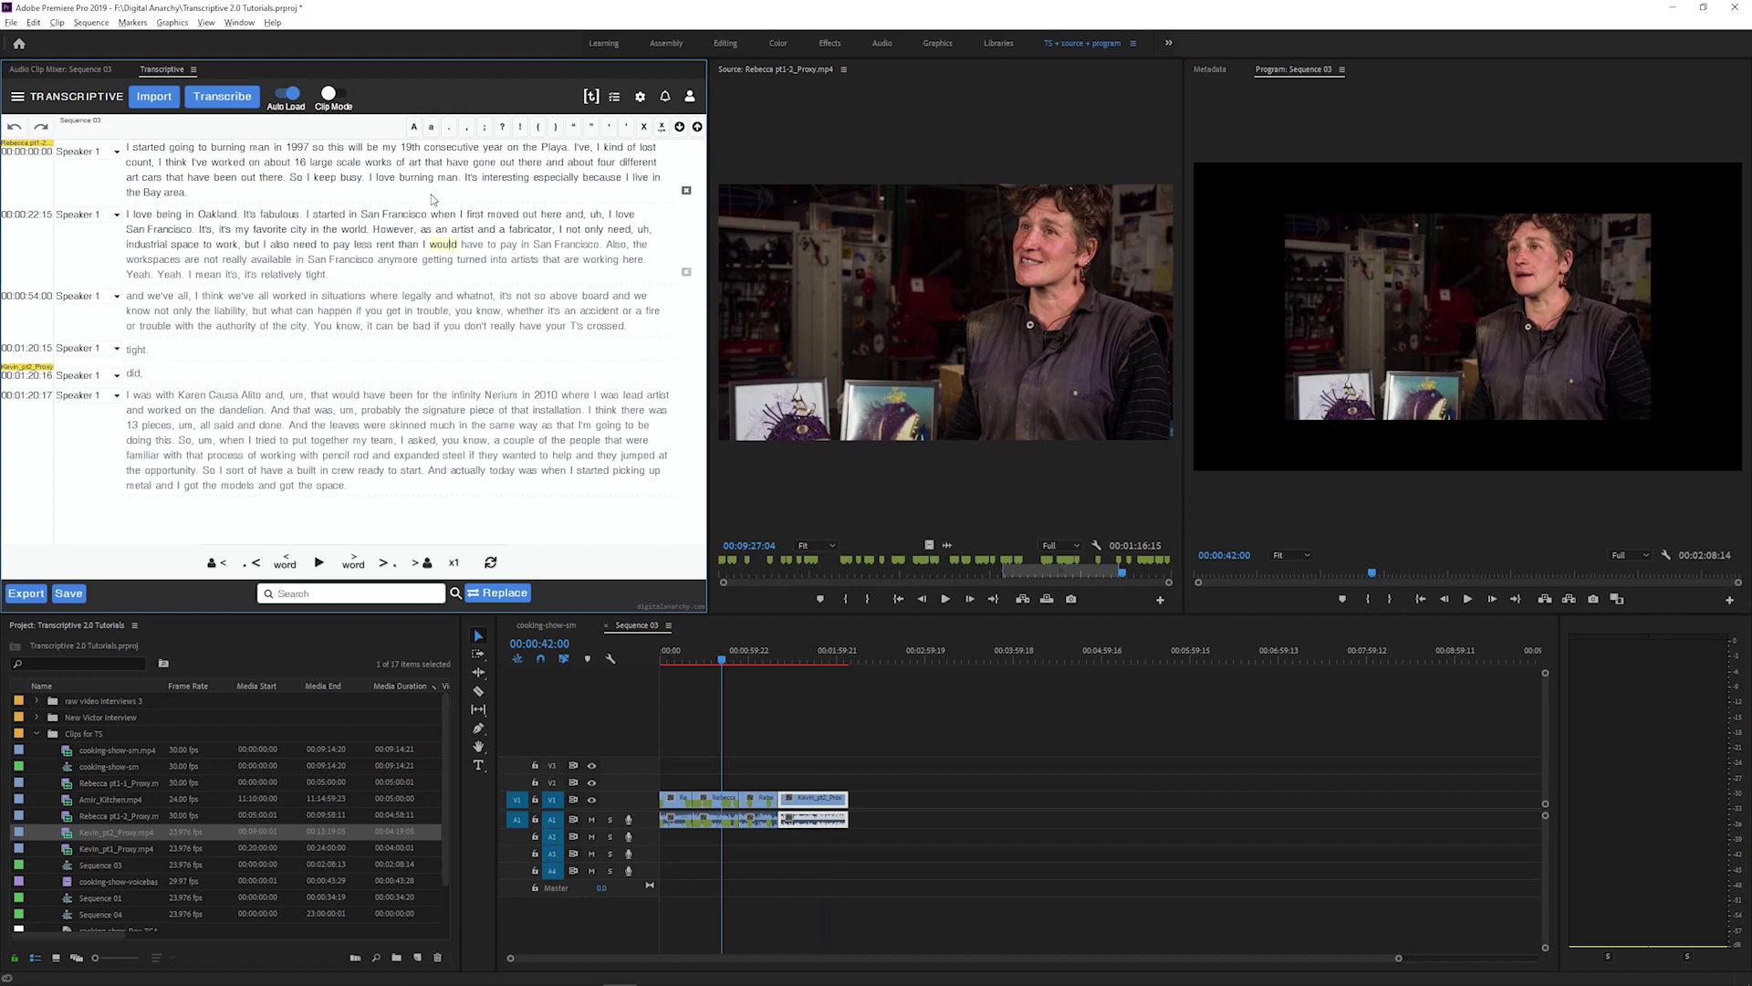
{"action": "left_click", "coordinate": [688, 363]}
{"action": "left_click_drag", "start_coordinate": [179, 348], "coordinate": [262, 347]}
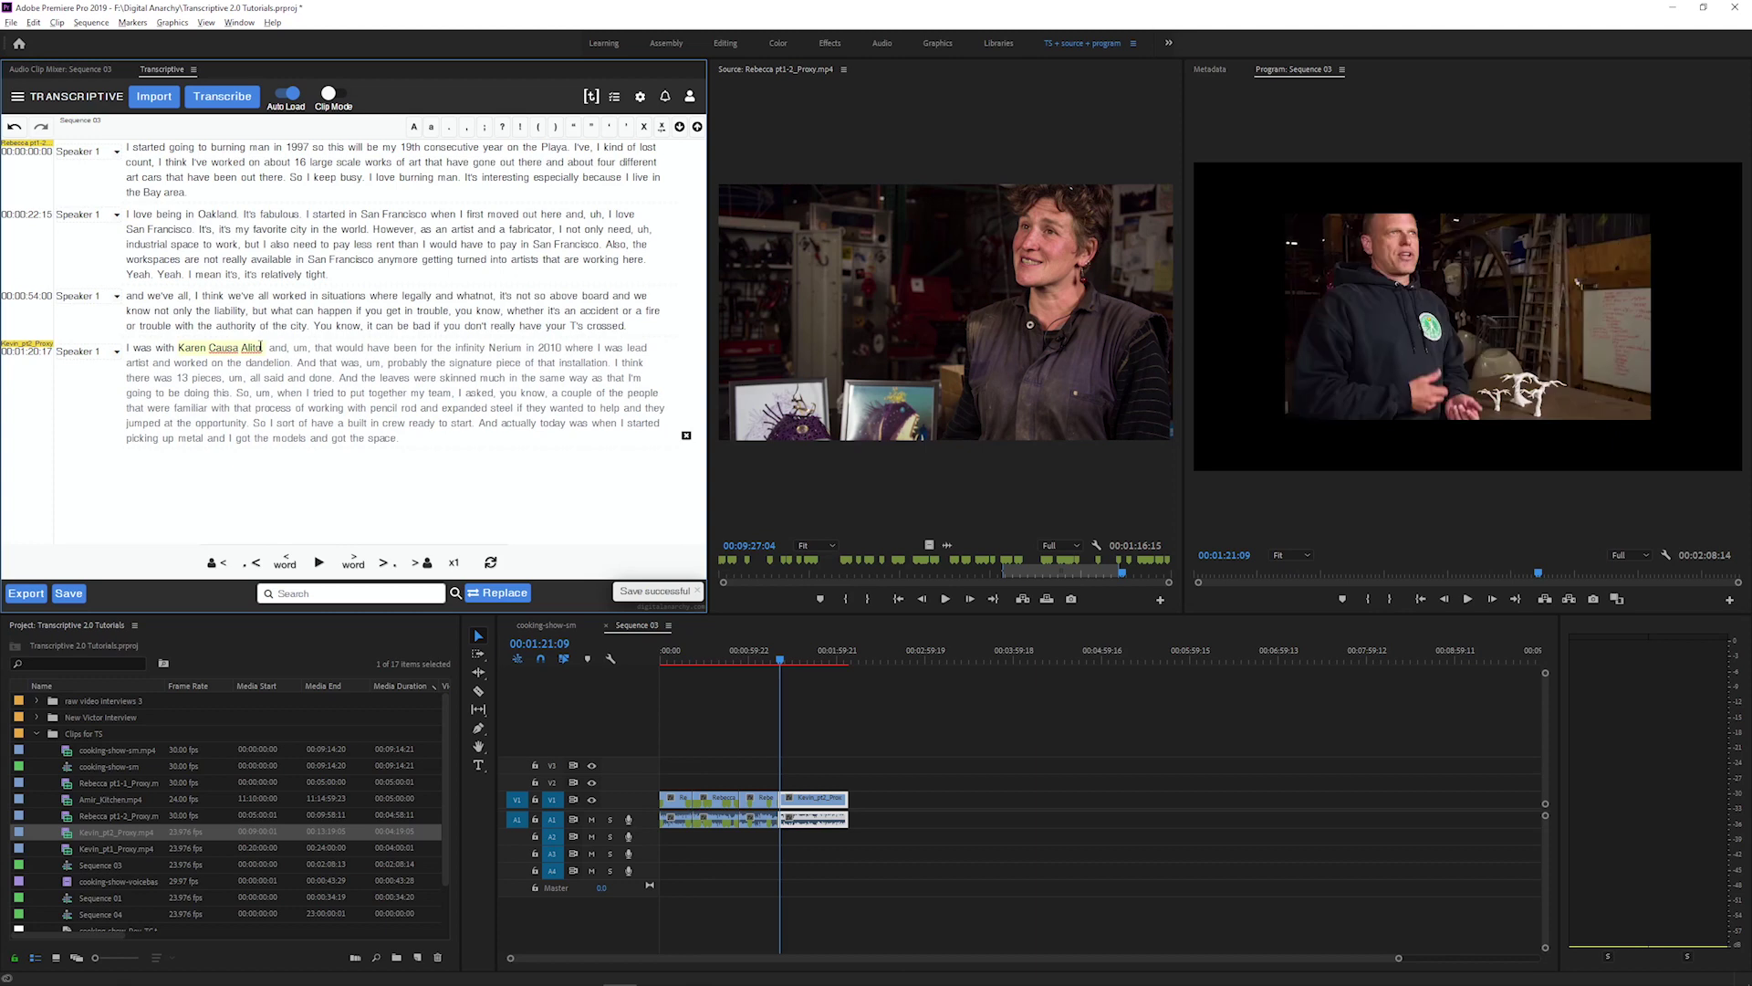
{"action": "left_click", "coordinate": [343, 389]}
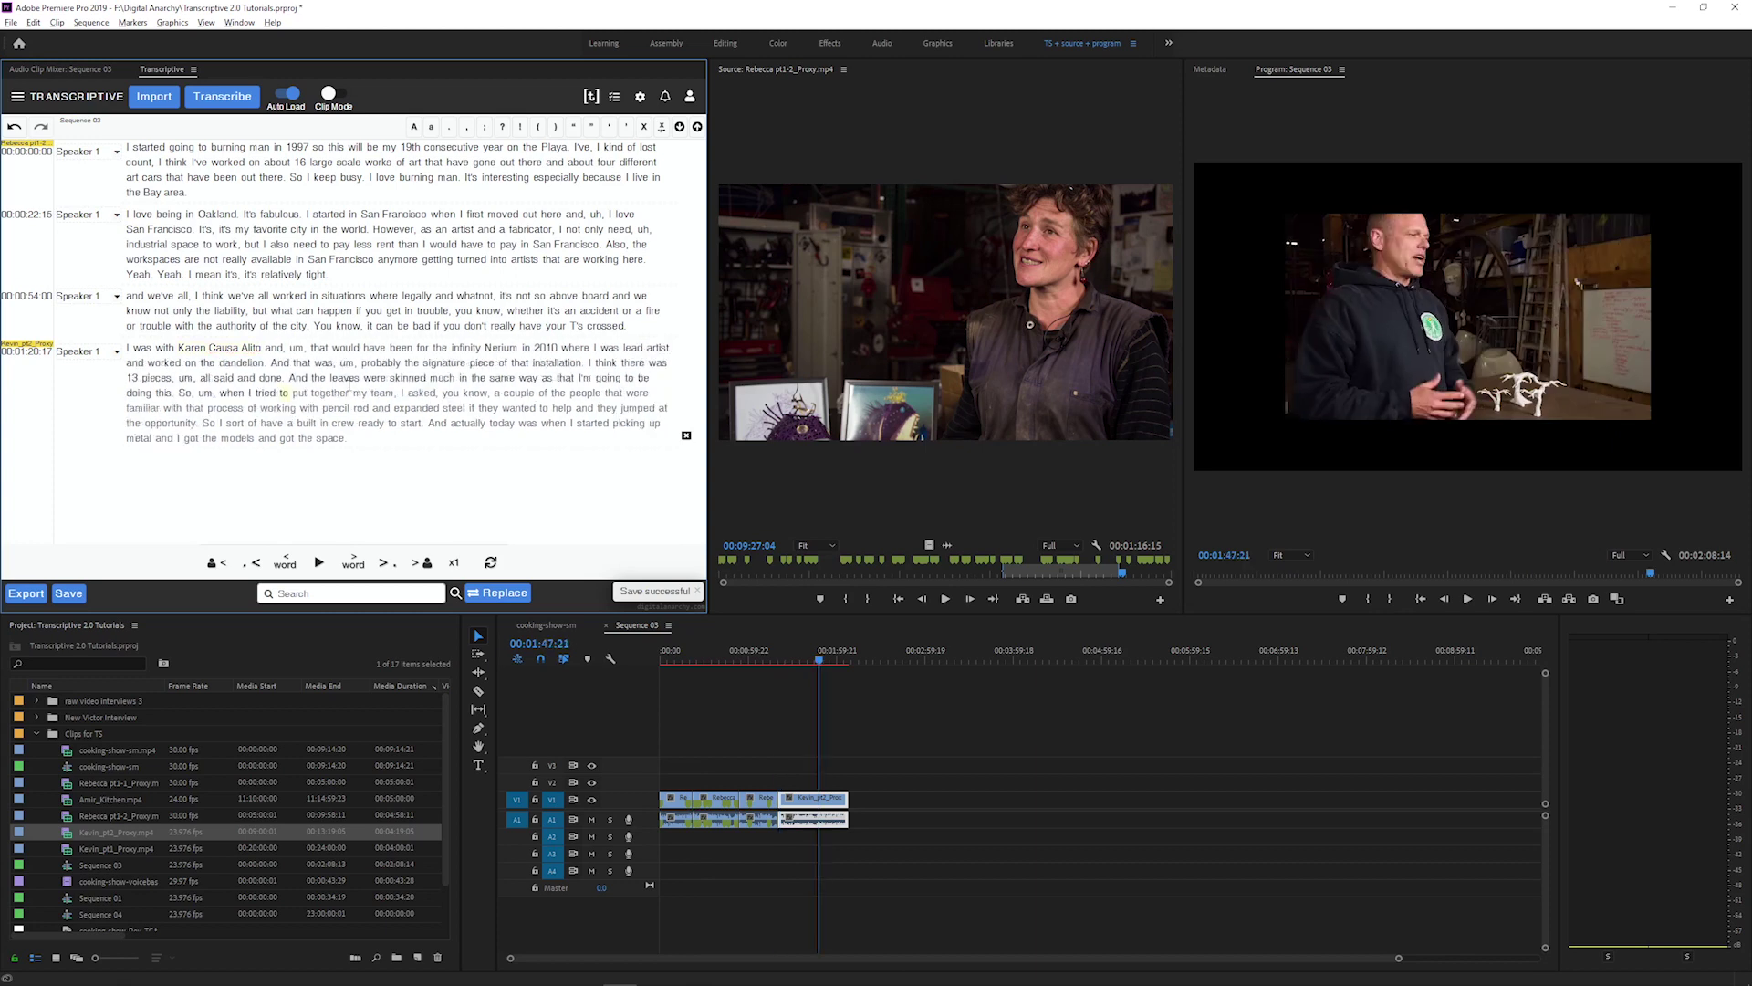